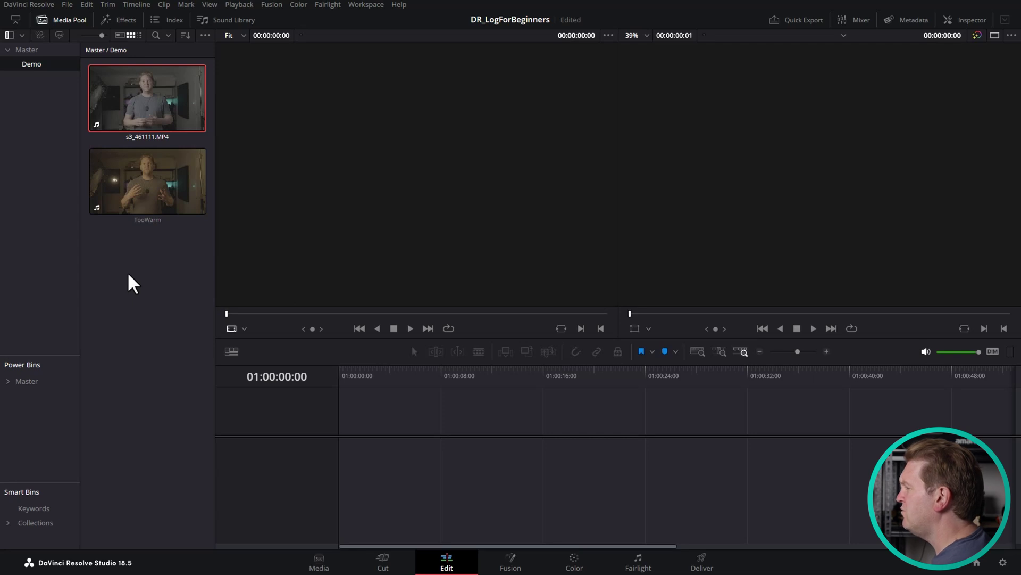
# Load s3_461111.MP4 from the Demo bin into the Source viewer to preview it.
pyautogui.click(126, 101)
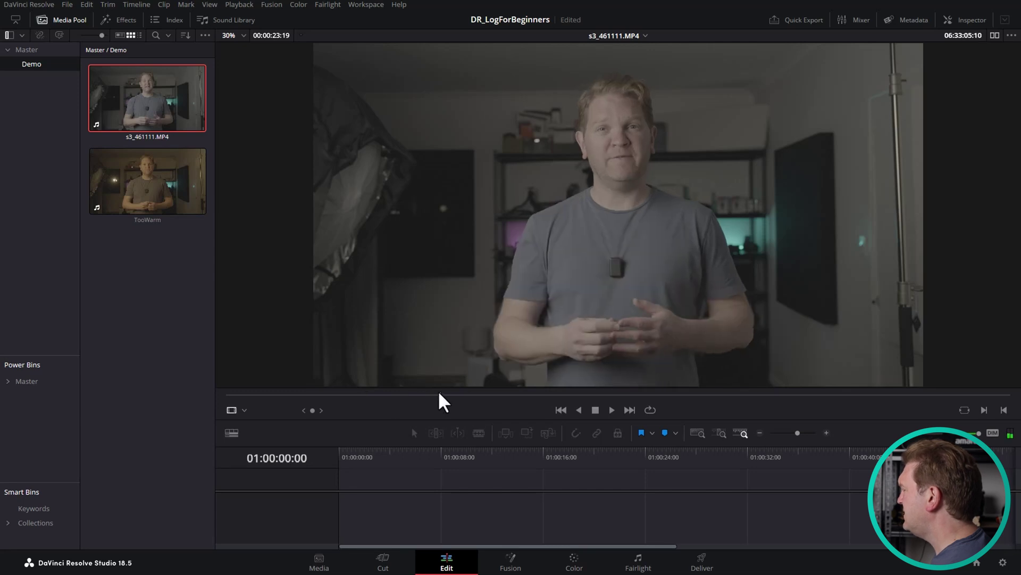
# Scrub back through s3_461111, select it, then preview the TooWarm clip in the viewer.
pyautogui.moveTo(426, 400); pyautogui.dragTo(409, 400)
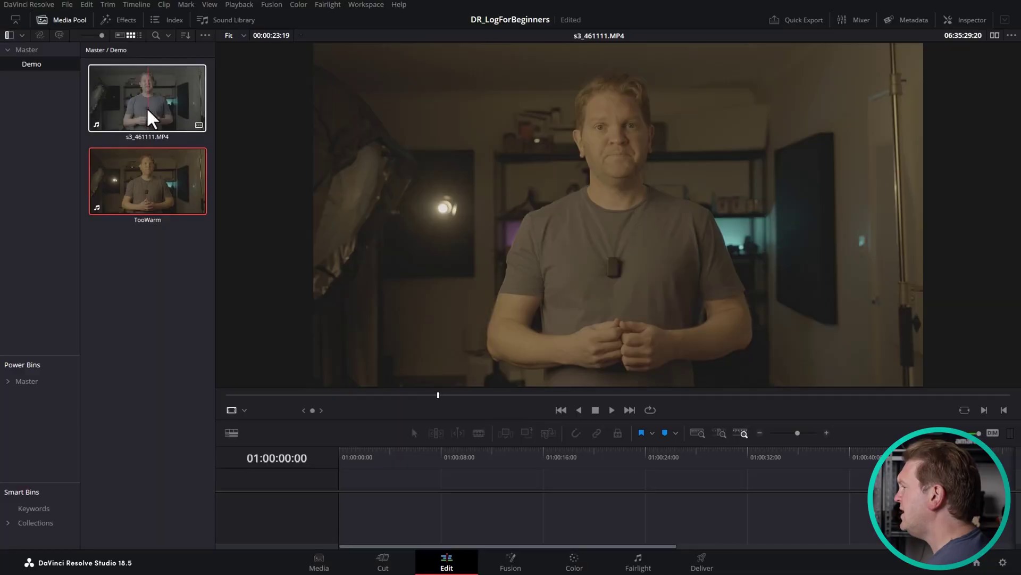
pyautogui.click(145, 103)
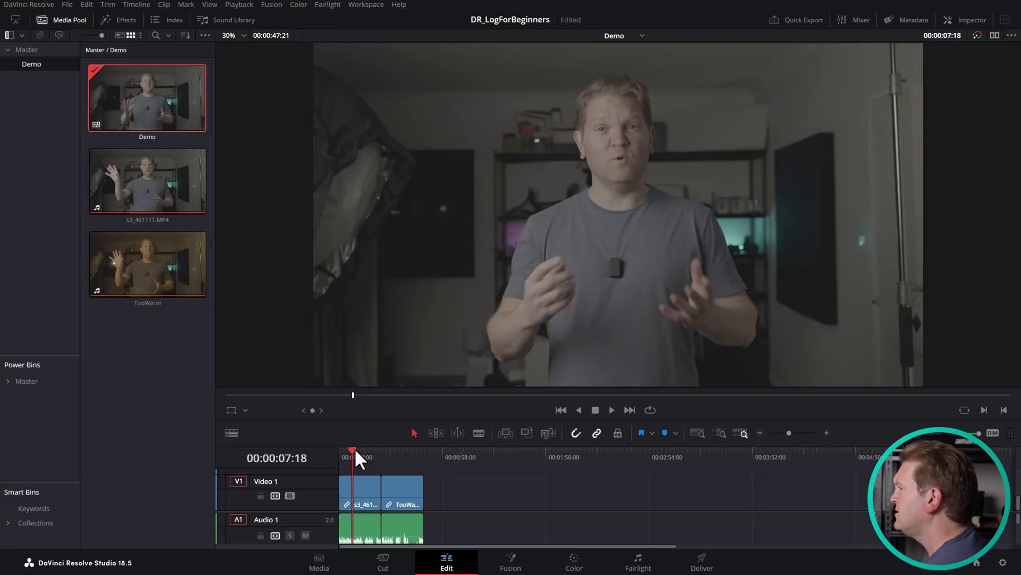
pyautogui.click(147, 263)
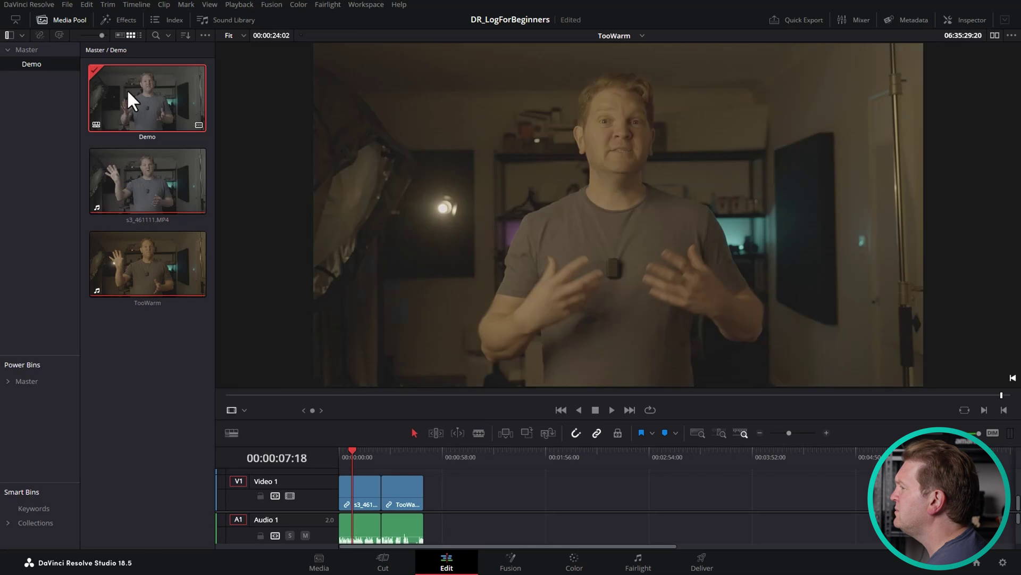
# Set color science to DaVinci YRGB Color Managed, untick Automatic, and output Rec.709 Gamma 2.4.
pyautogui.click(70, 3)
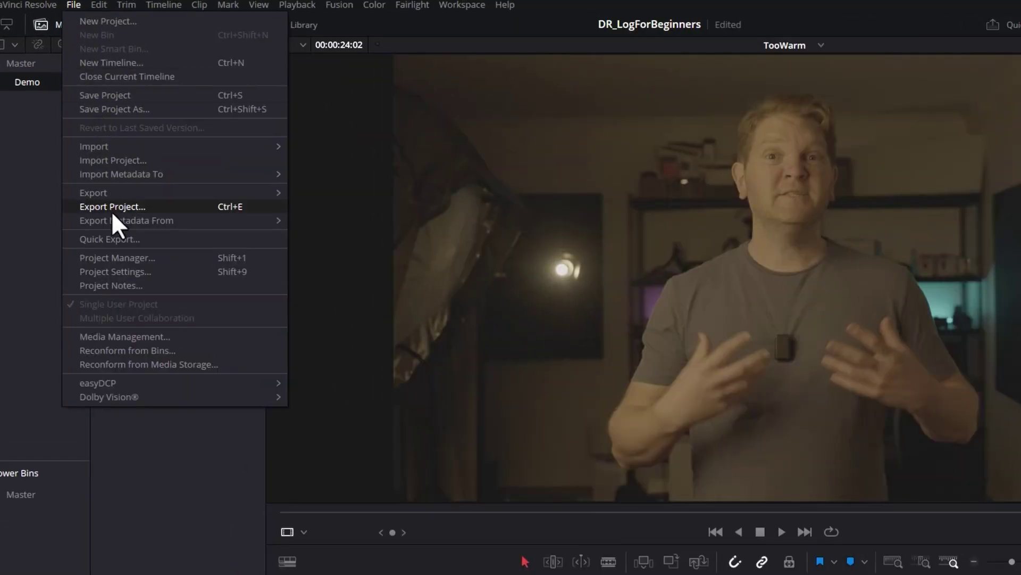
pyautogui.click(139, 272)
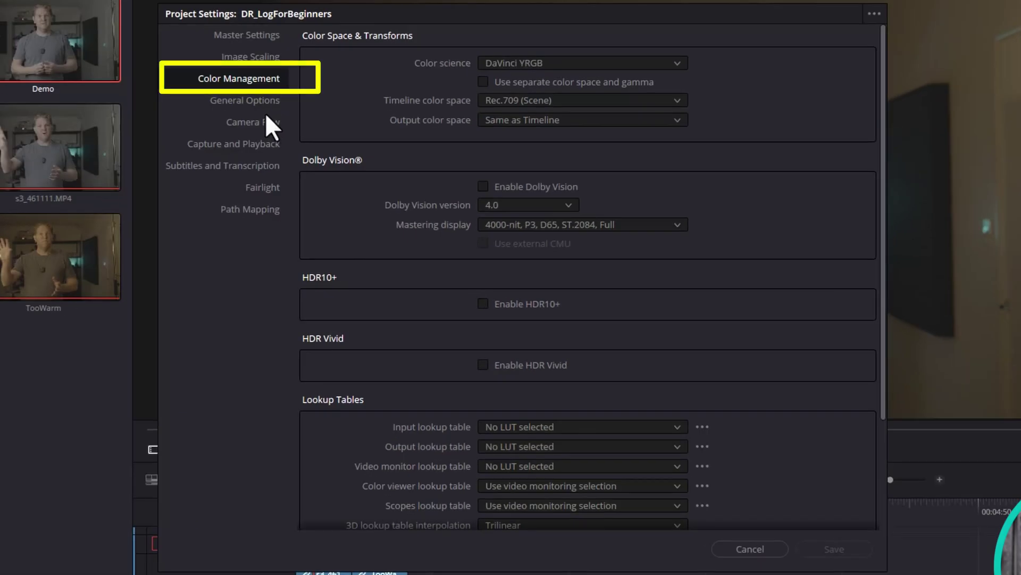
pyautogui.click(678, 63)
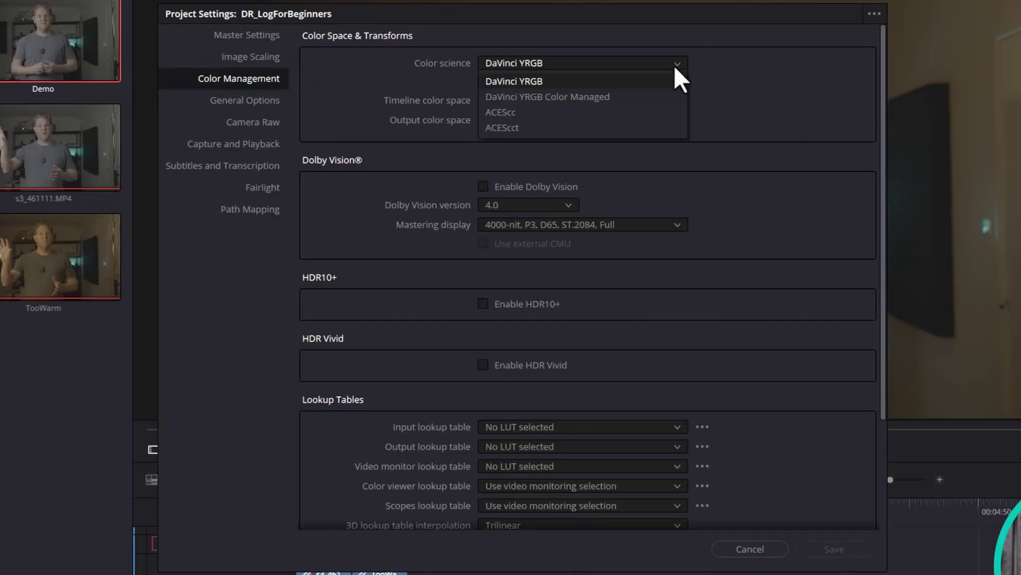
pyautogui.click(663, 96)
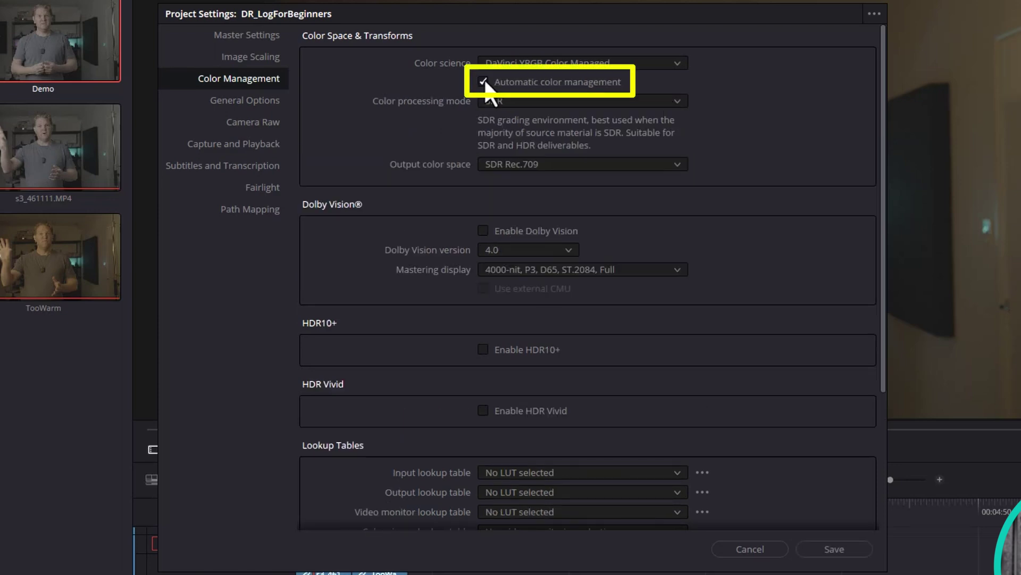
pyautogui.click(483, 82)
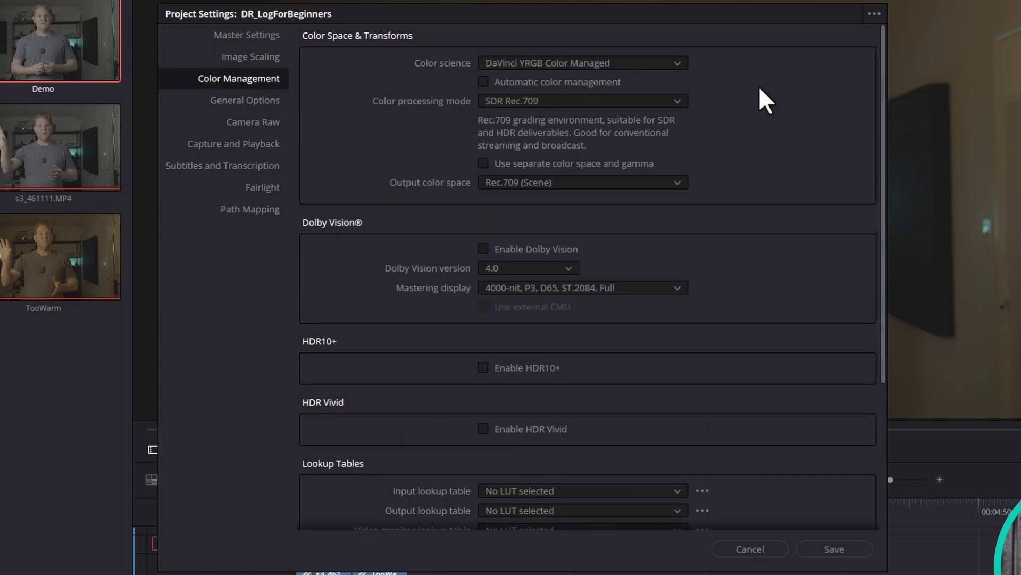
pyautogui.click(678, 101)
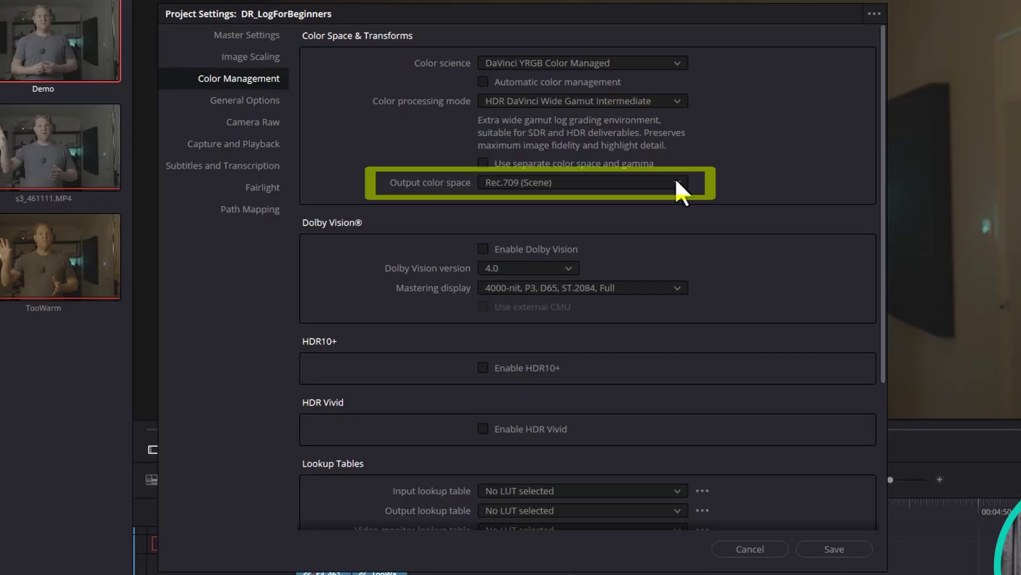
pyautogui.click(676, 180)
pyautogui.scroll(-2, 639, 214)
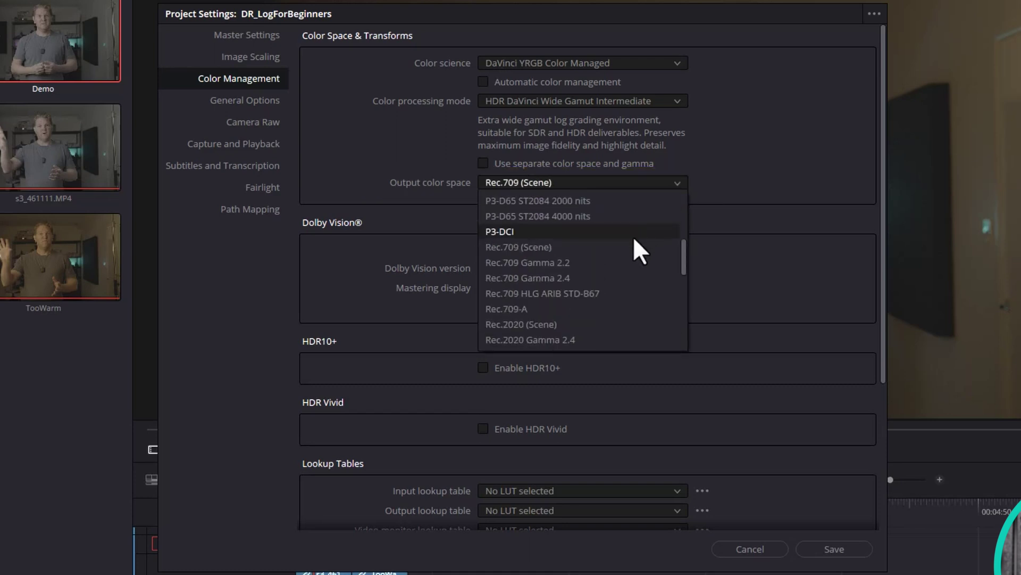
pyautogui.click(627, 277)
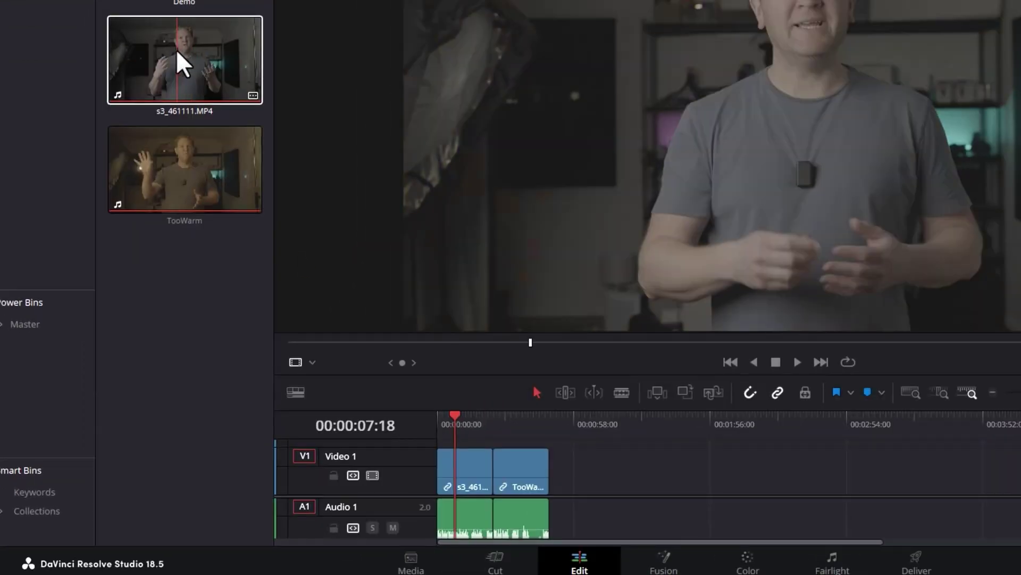
# Set the s3_461111.MP4 clip's input color space to Sony S-Gamut3.Cine/S-Log3.
pyautogui.rightClick(142, 174)
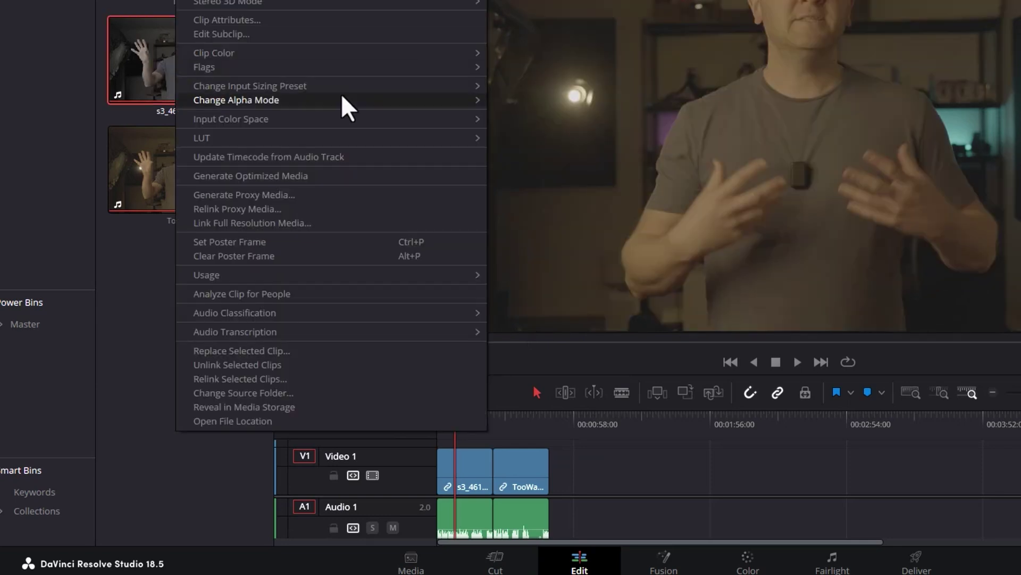
pyautogui.moveTo(366, 123)
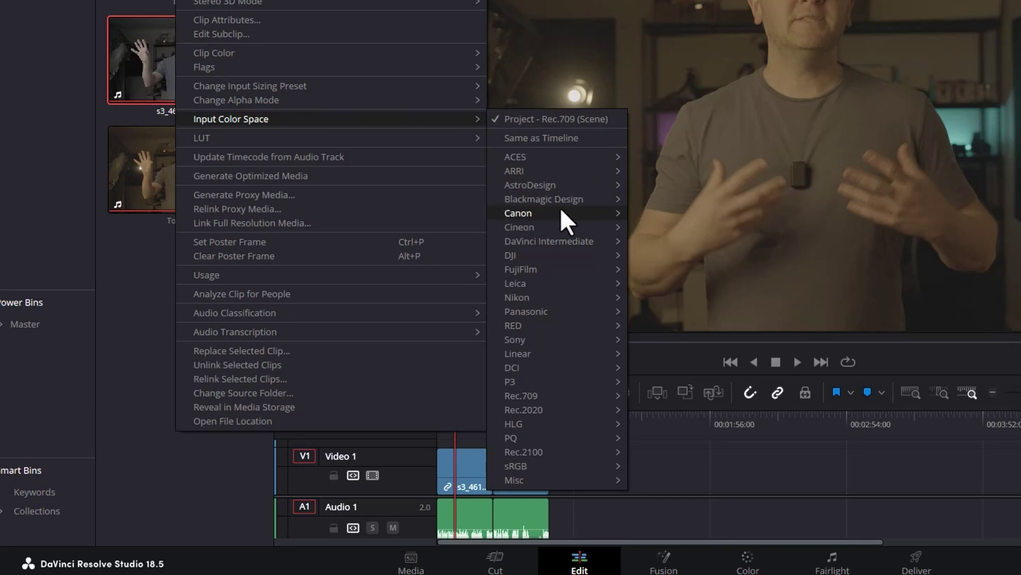
pyautogui.moveTo(561, 207)
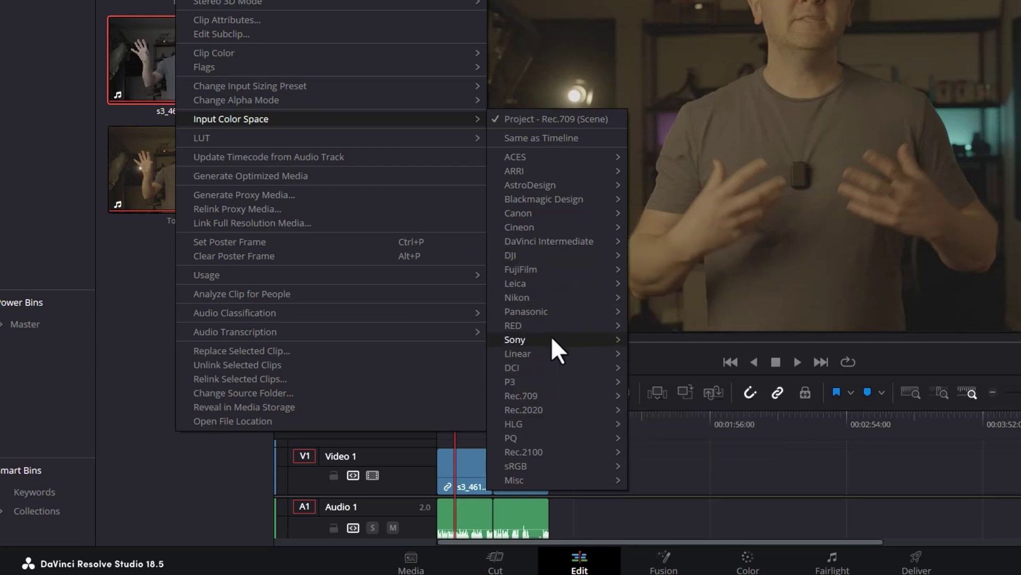
pyautogui.moveTo(551, 337)
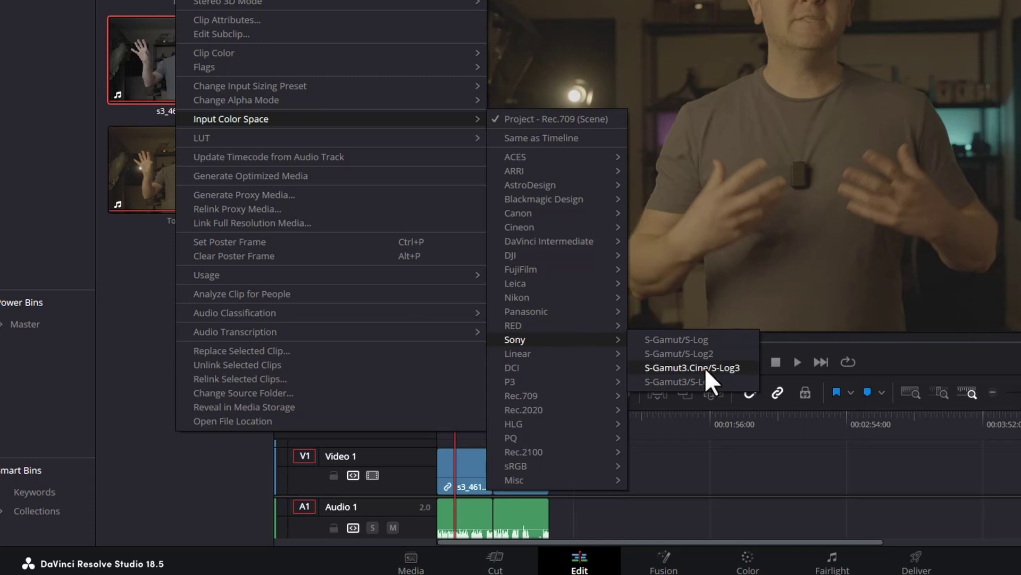
pyautogui.click(744, 367)
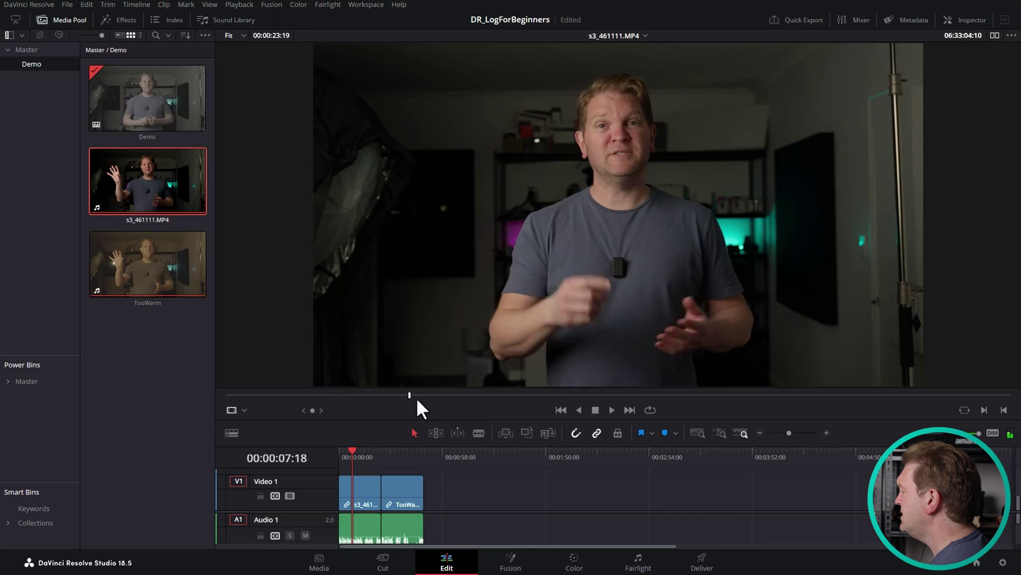
# Scrub the clip, then bring up its Input Color Space choices at the Sony entries.
pyautogui.click(177, 350)
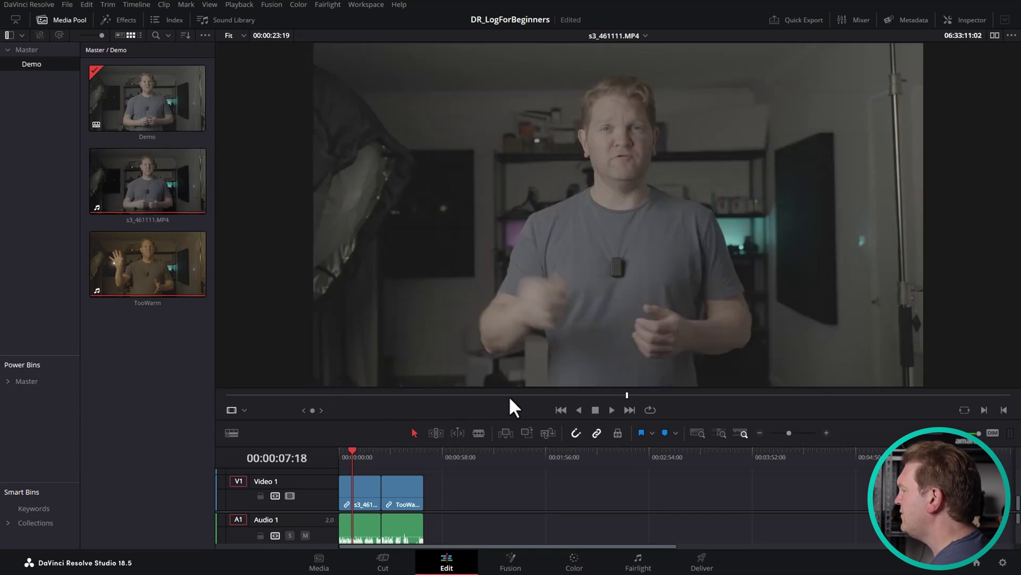
pyautogui.moveTo(506, 394); pyautogui.dragTo(539, 395)
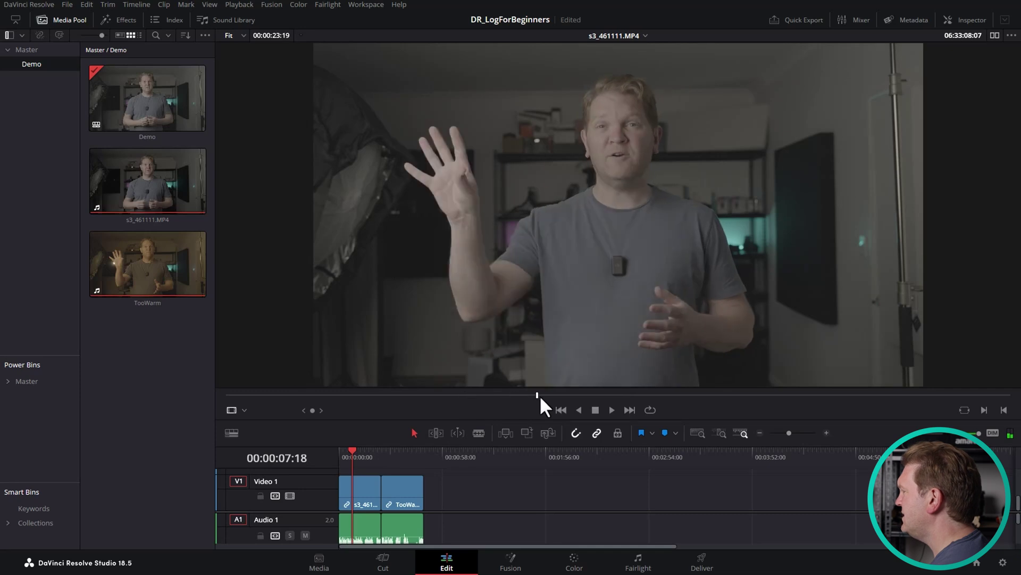
pyautogui.rightClick(141, 183)
pyautogui.moveTo(233, 227)
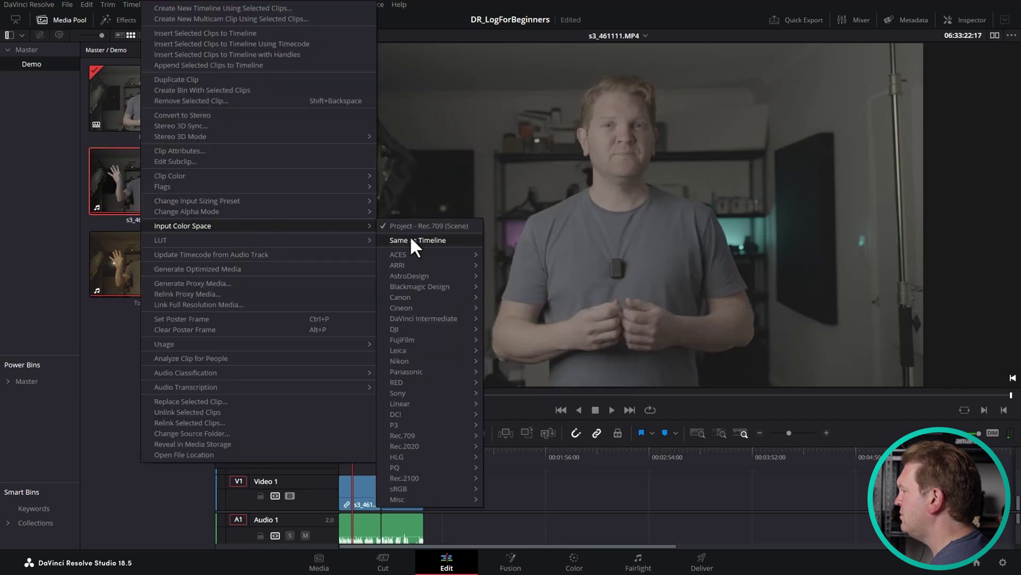
pyautogui.moveTo(468, 394)
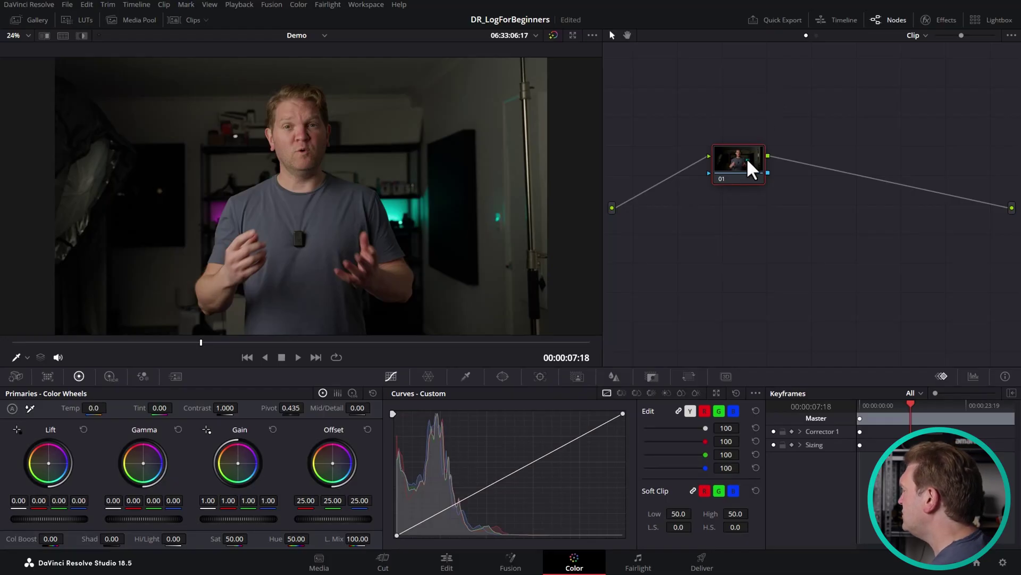
# Move node 01 further left in the Node editor and bring up its options.
pyautogui.moveTo(746, 157); pyautogui.dragTo(692, 152)
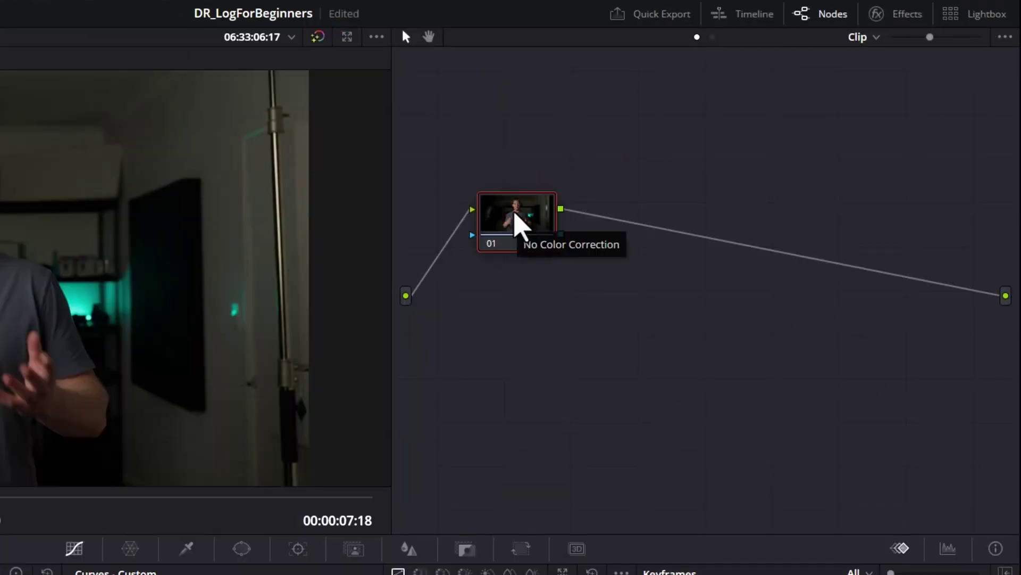
pyautogui.rightClick(514, 213)
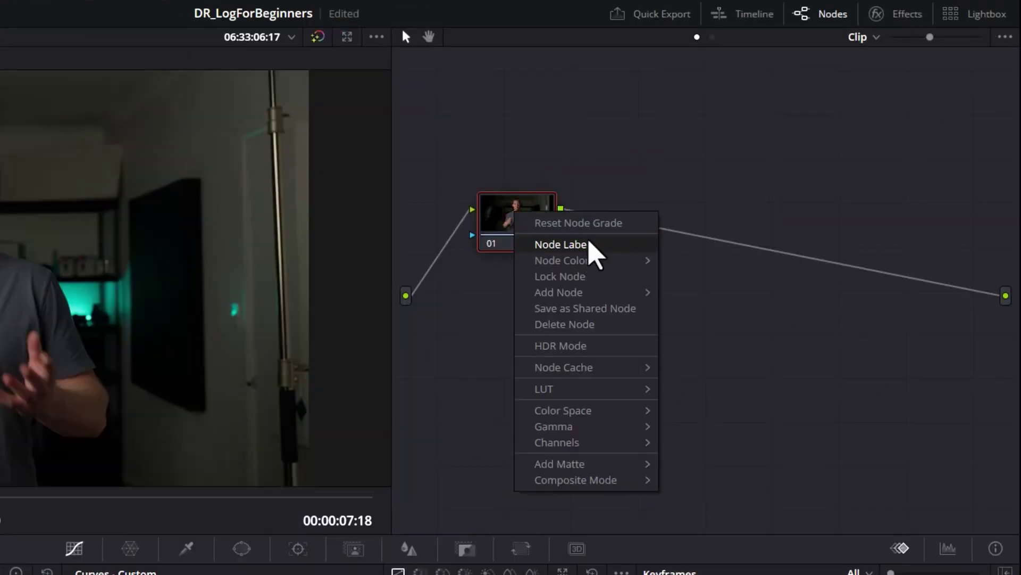
# Label node 01 EXPOSURE and brighten it with Gain 1.52 and Offset 32.20.
pyautogui.click(625, 245)
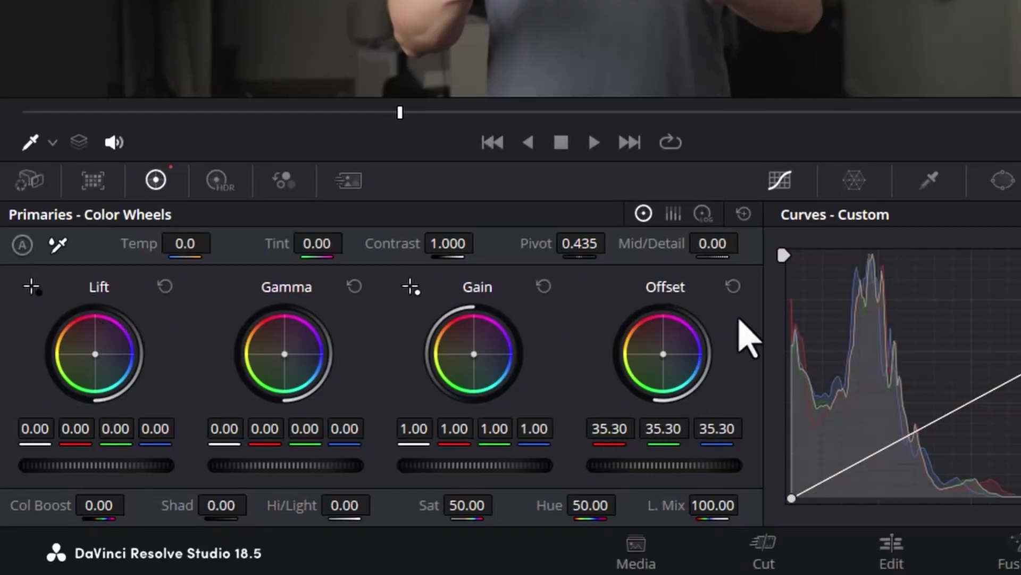
pyautogui.click(734, 287)
pyautogui.moveTo(452, 466); pyautogui.dragTo(482, 466)
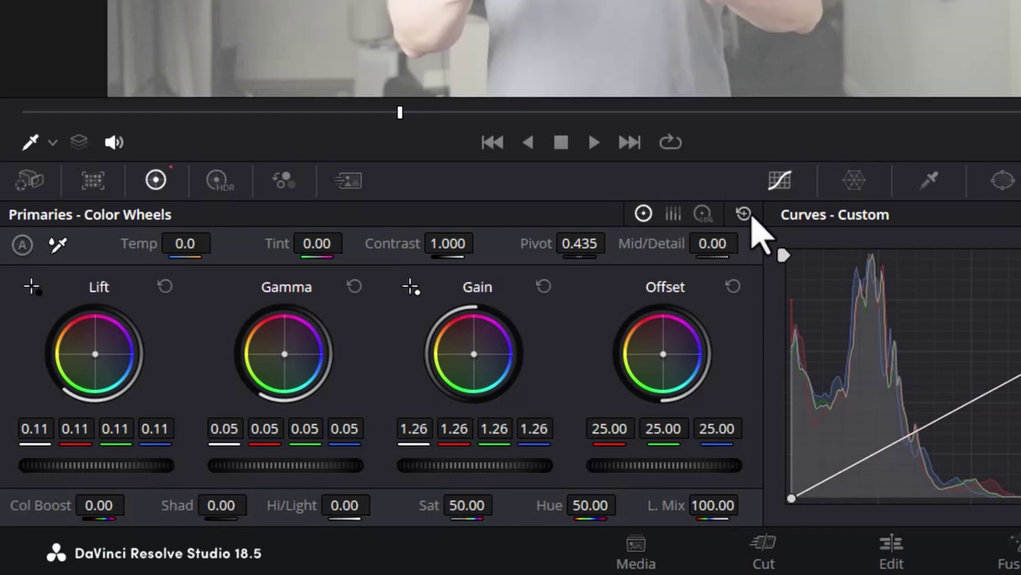
pyautogui.click(745, 214)
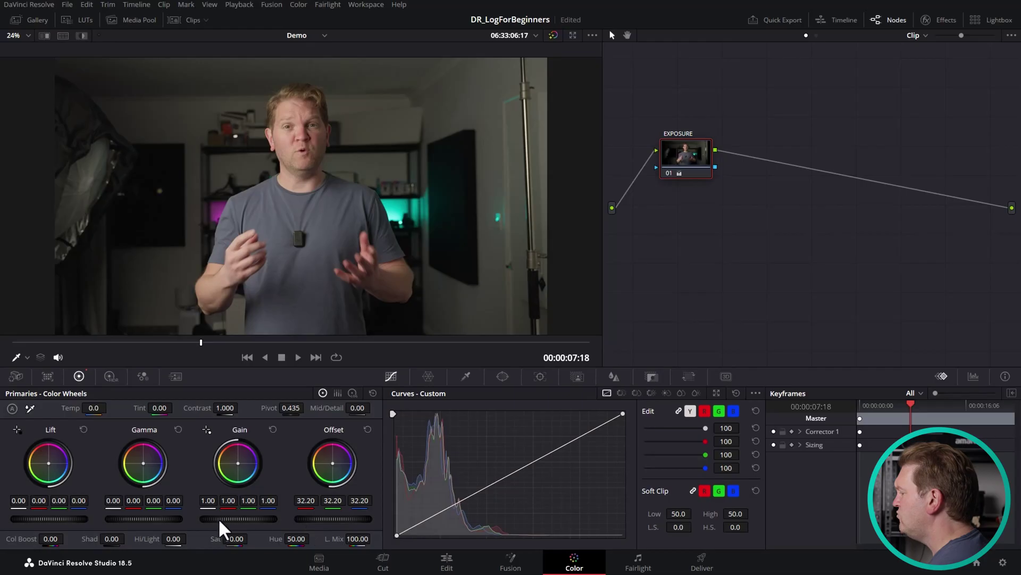
pyautogui.moveTo(221, 518); pyautogui.dragTo(266, 519)
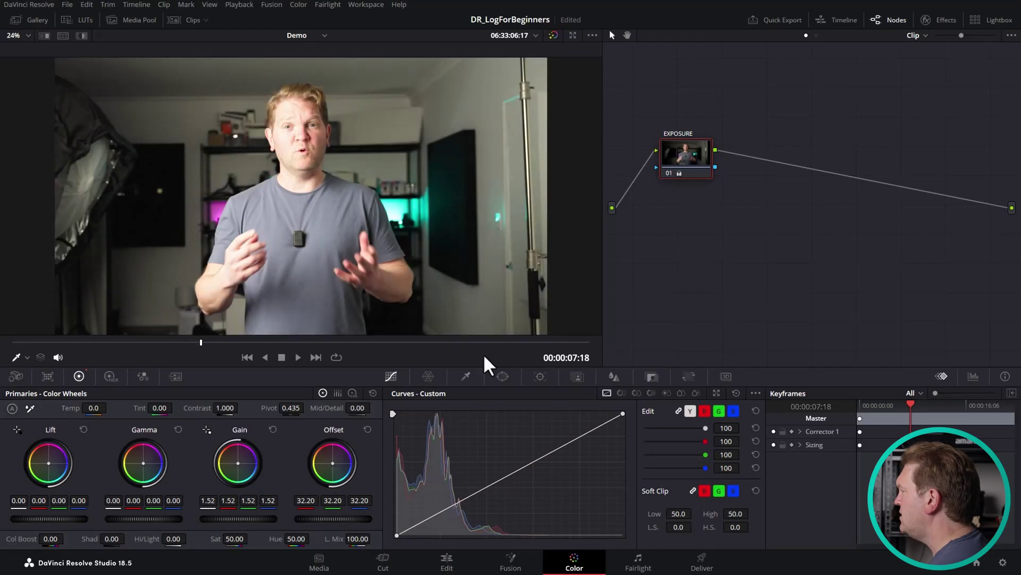
pyautogui.rightClick(697, 155)
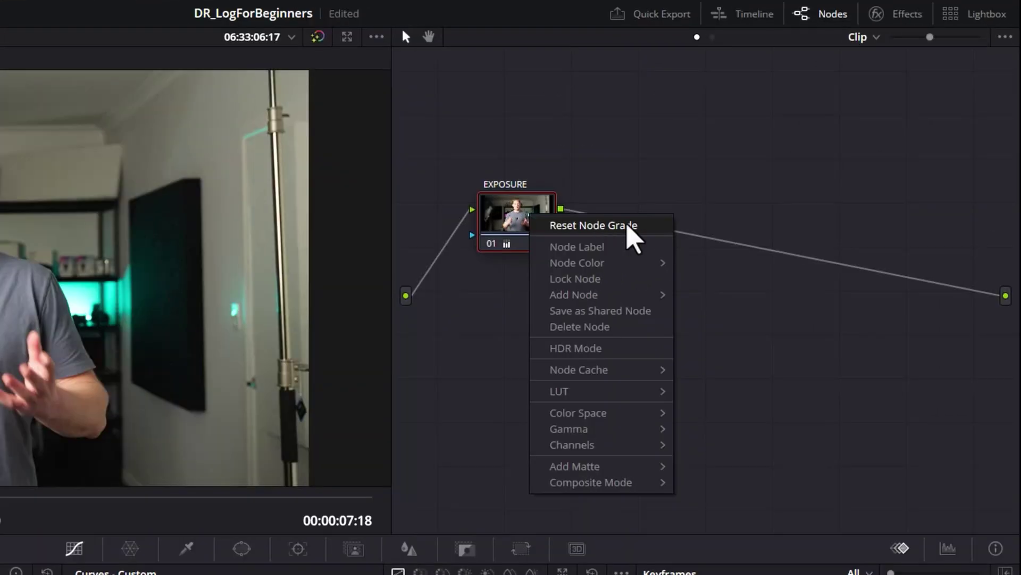
# Reset the EXPOSURE grade and raise only Offset to about 37.55.
pyautogui.click(629, 225)
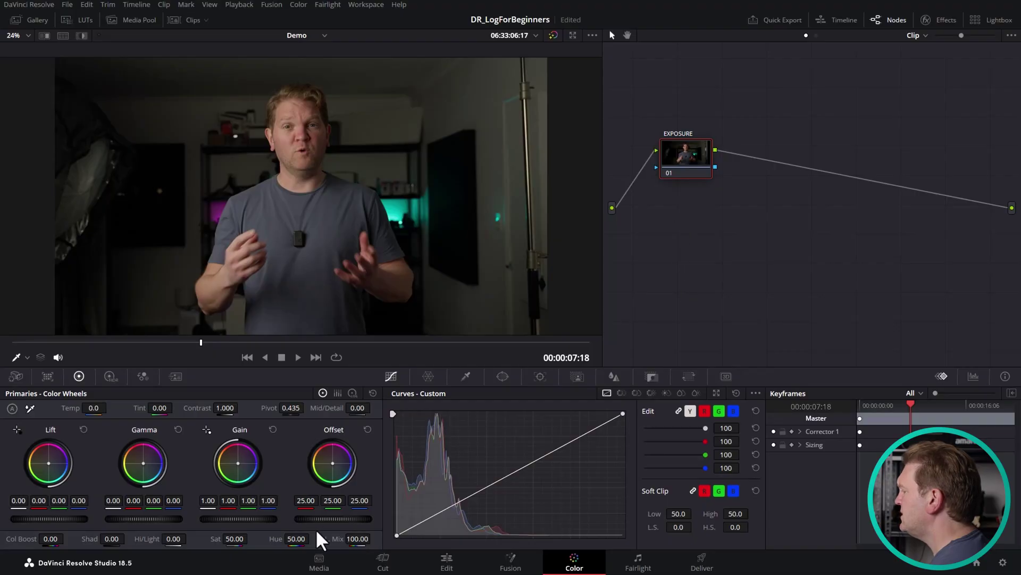
pyautogui.moveTo(318, 520); pyautogui.dragTo(354, 520)
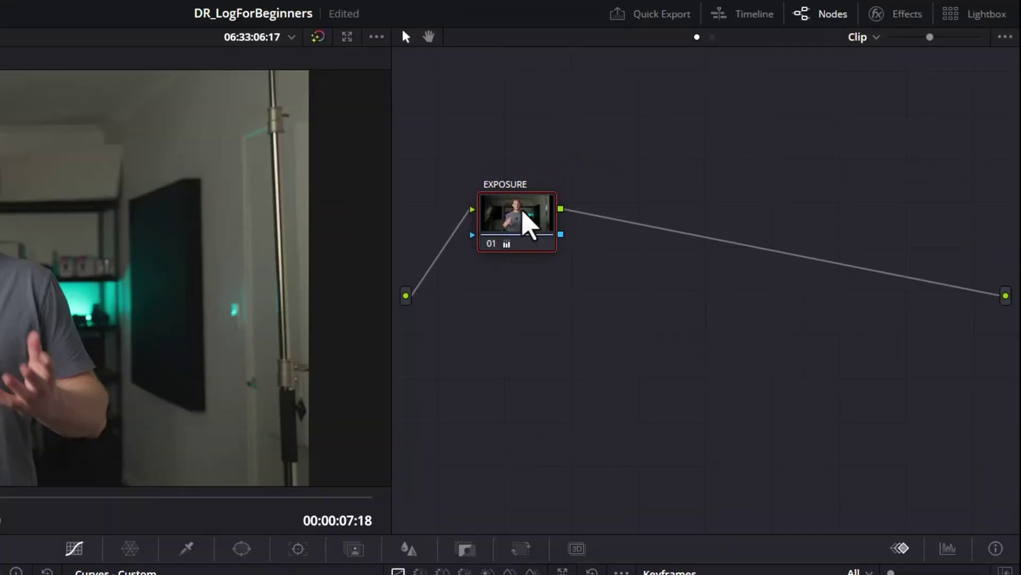
# Add serial node 02 after the EXPOSURE node.
pyautogui.rightClick(692, 153)
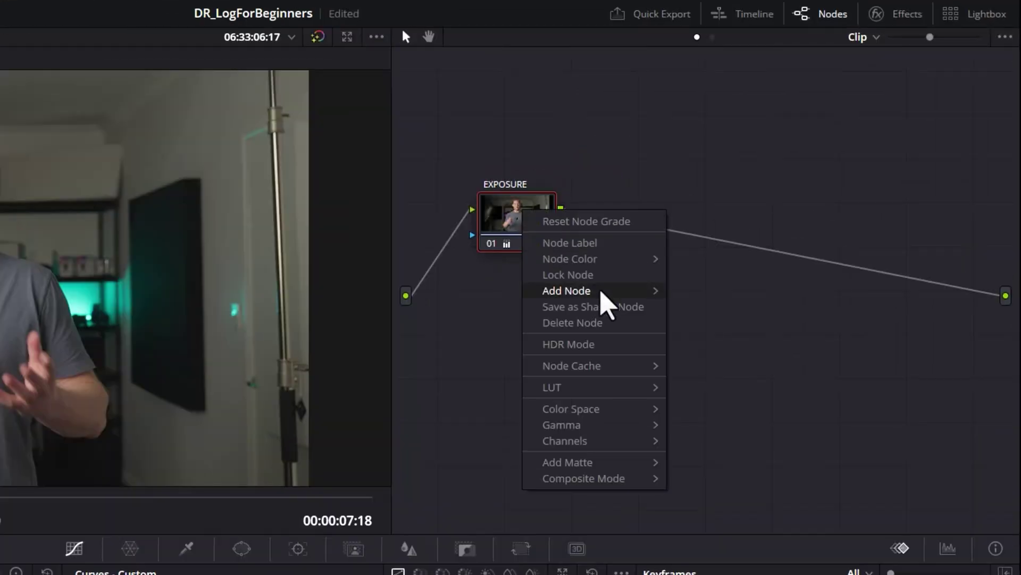
pyautogui.moveTo(615, 293)
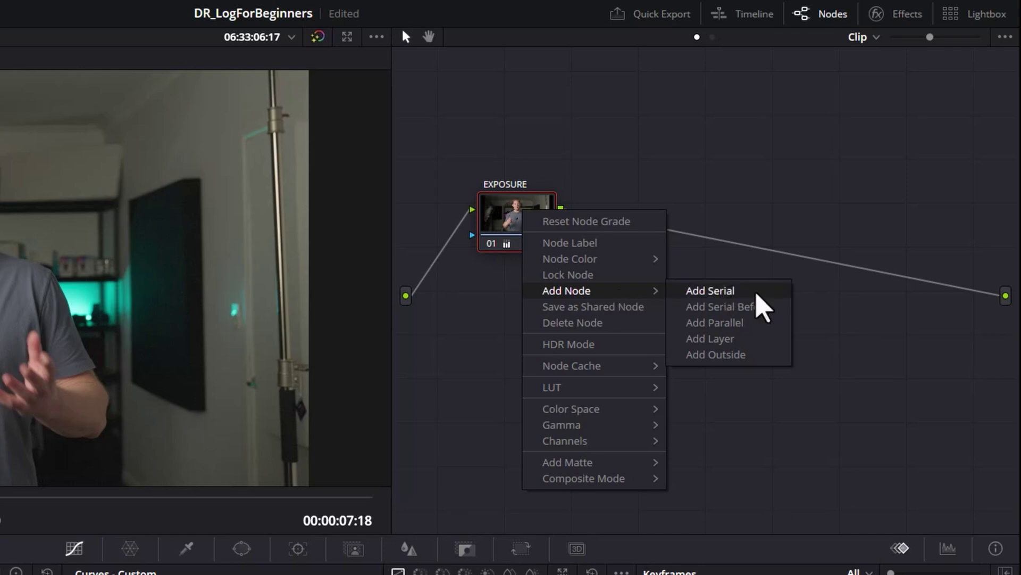
pyautogui.click(710, 291)
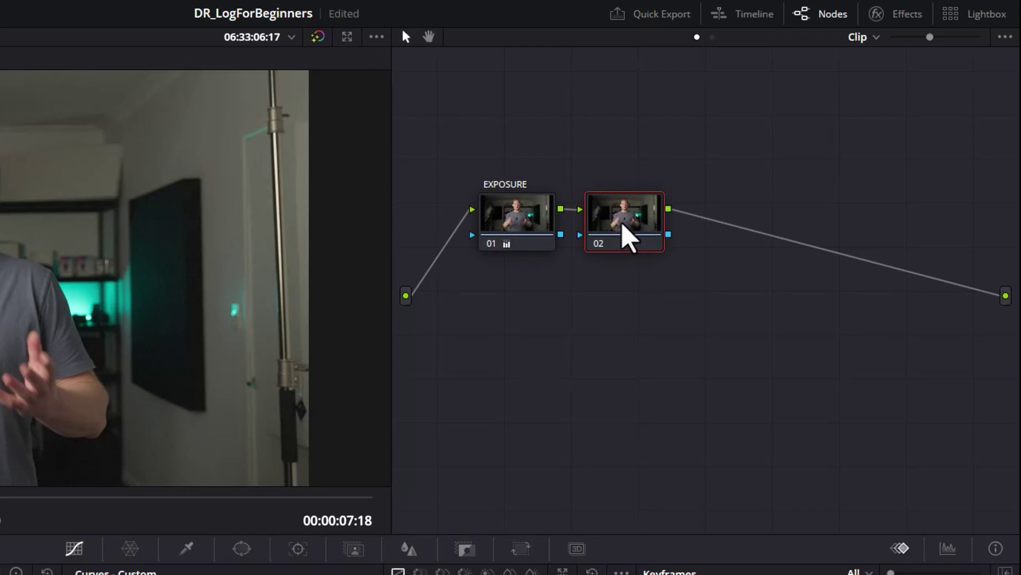
# Give node 02 the label 'CONTRAST'.
pyautogui.rightClick(634, 215)
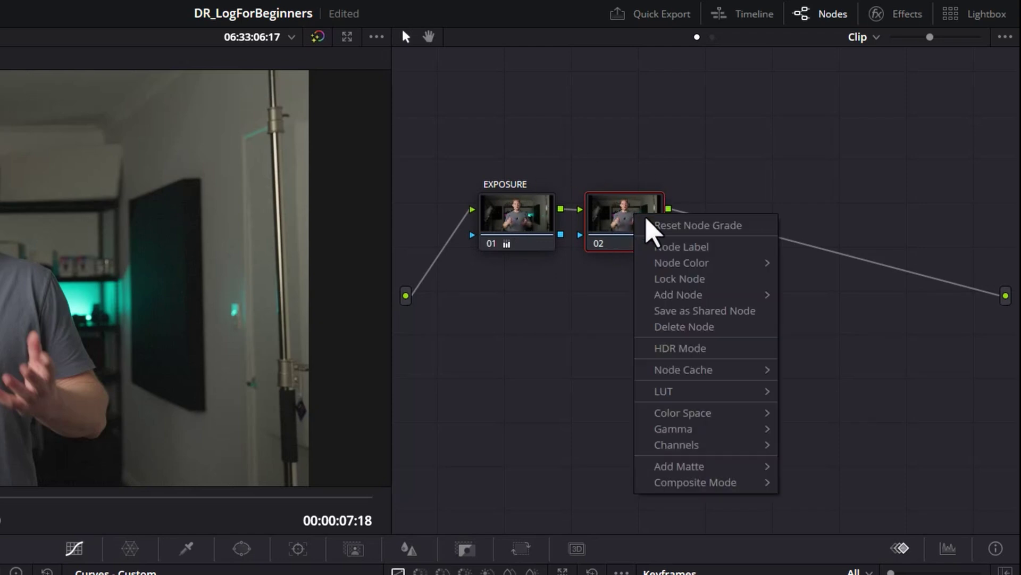
pyautogui.click(728, 247)
pyautogui.write('CONTRAST')
pyautogui.press('Return')
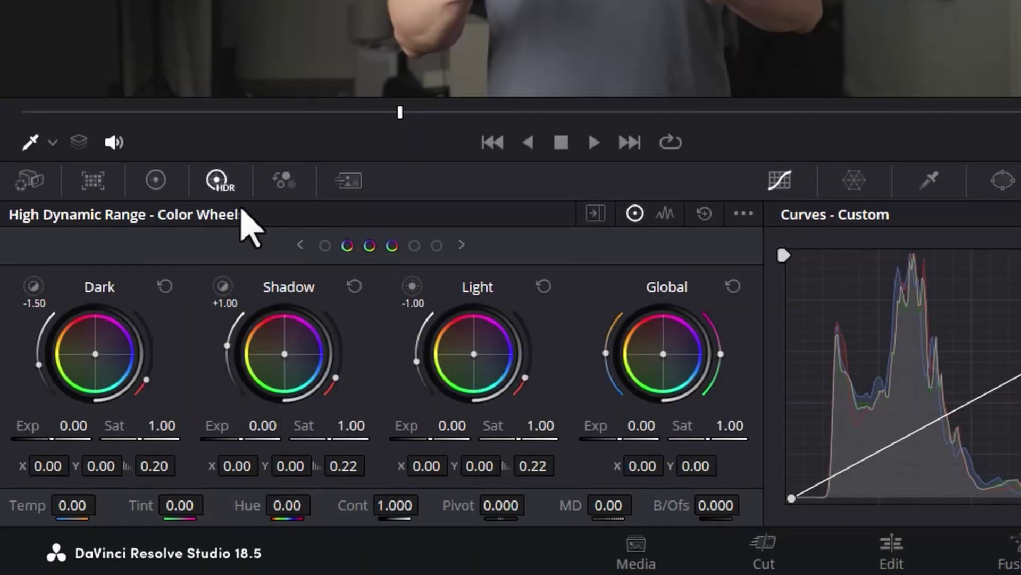
# Show the primary color wheels, preview higher and lower contrast, then reset Contrast to 1.000.
pyautogui.click(157, 184)
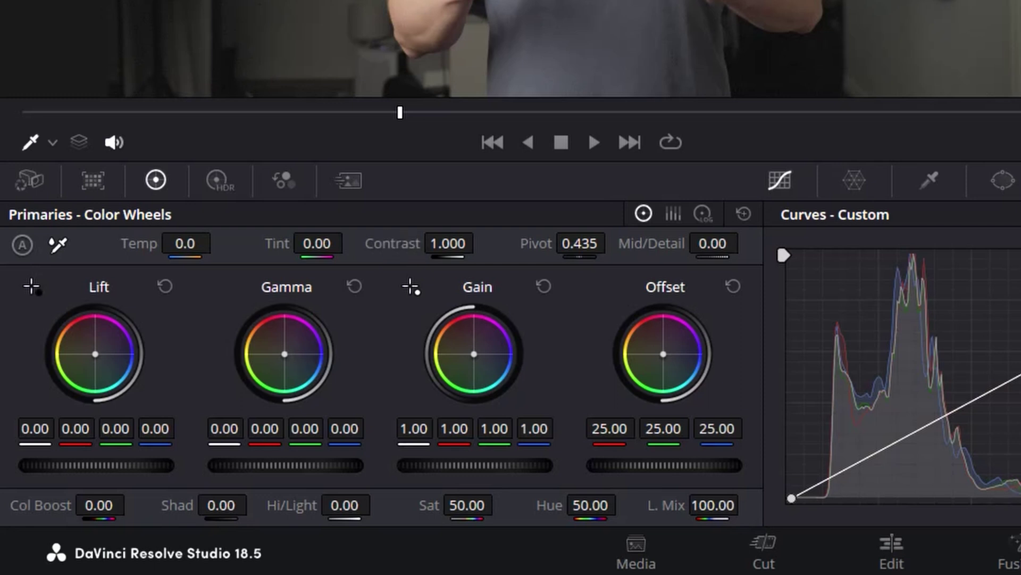
pyautogui.moveTo(481, 243); pyautogui.dragTo(481, 245)
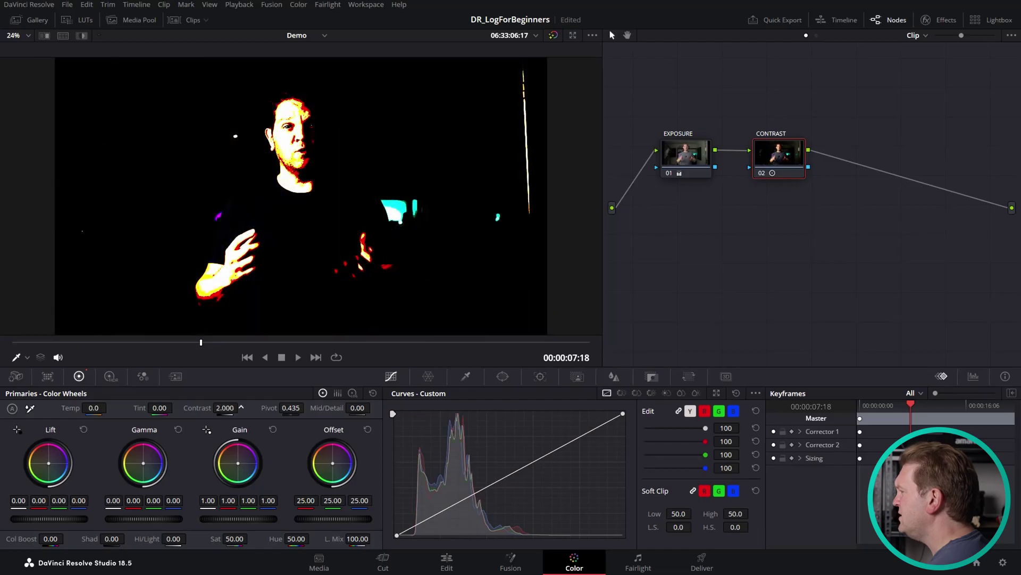
pyautogui.moveTo(197, 407)
pyautogui.mouseDown()
pyautogui.moveTo(149, 407)
pyautogui.moveTo(208, 408)
pyautogui.mouseUp()
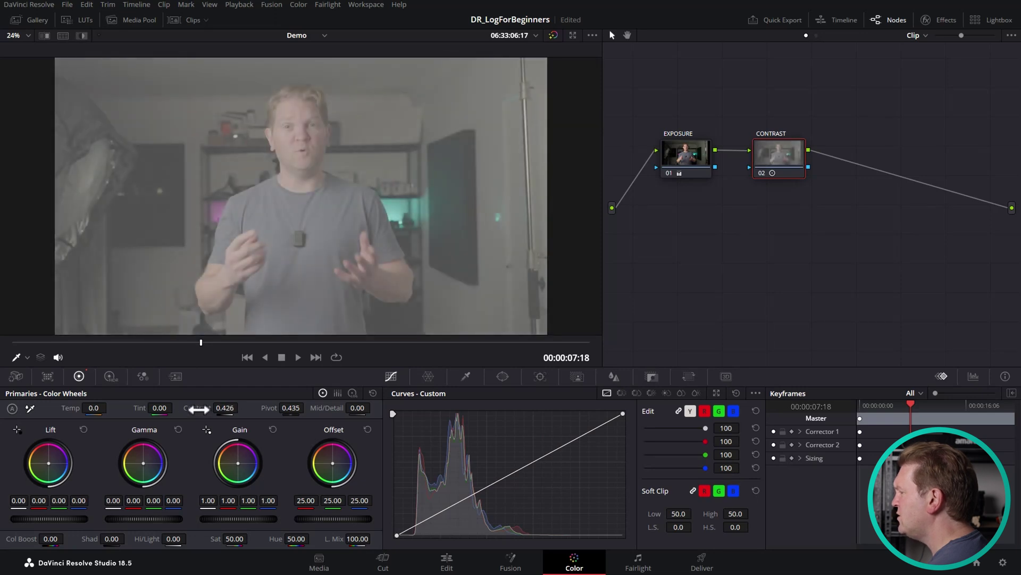
pyautogui.doubleClick(198, 408)
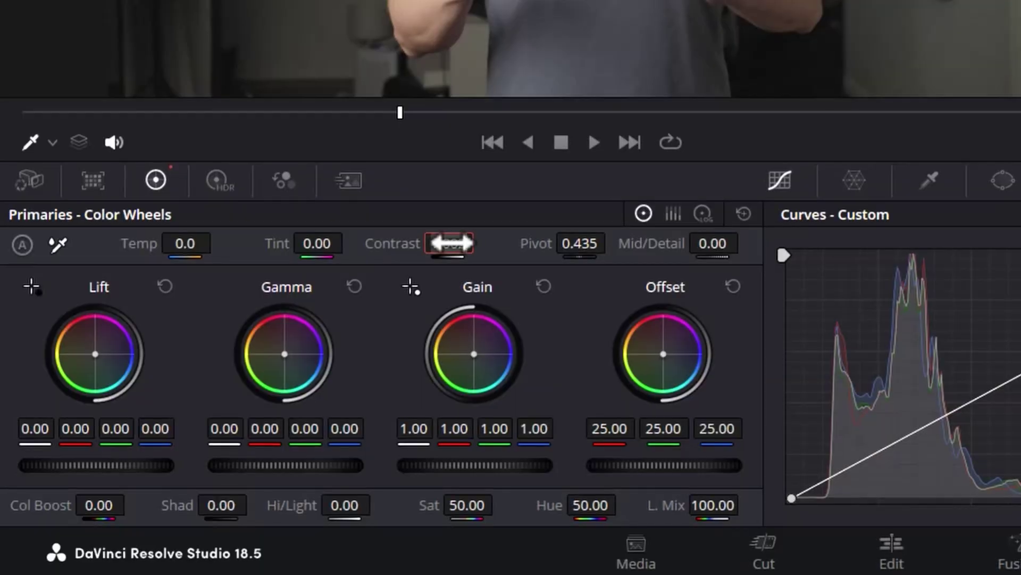
# Set the CONTRAST node's Contrast value to 1.500.
pyautogui.moveTo(230, 407); pyautogui.dragTo(264, 406)
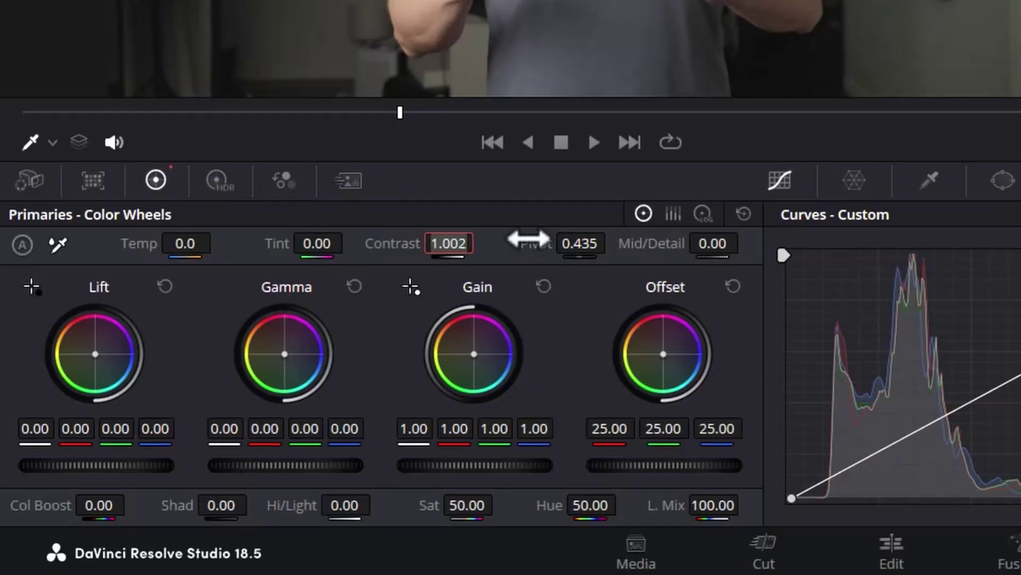
pyautogui.write('1.5')
pyautogui.press('Return')
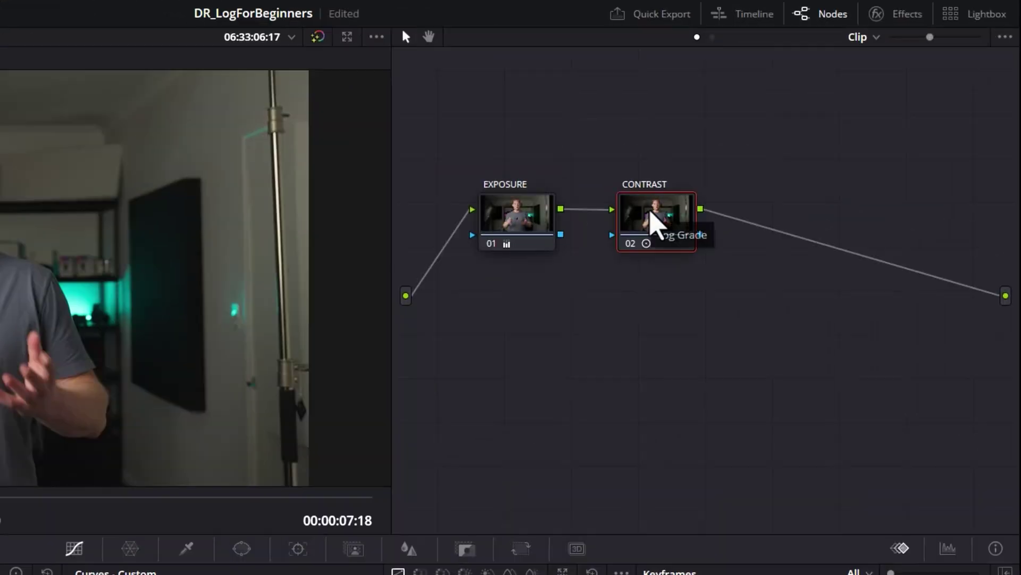
pyautogui.rightClick(776, 159)
# Add serial node 03 after CONTRAST and shift it right in the node graph.
pyautogui.moveTo(746, 295)
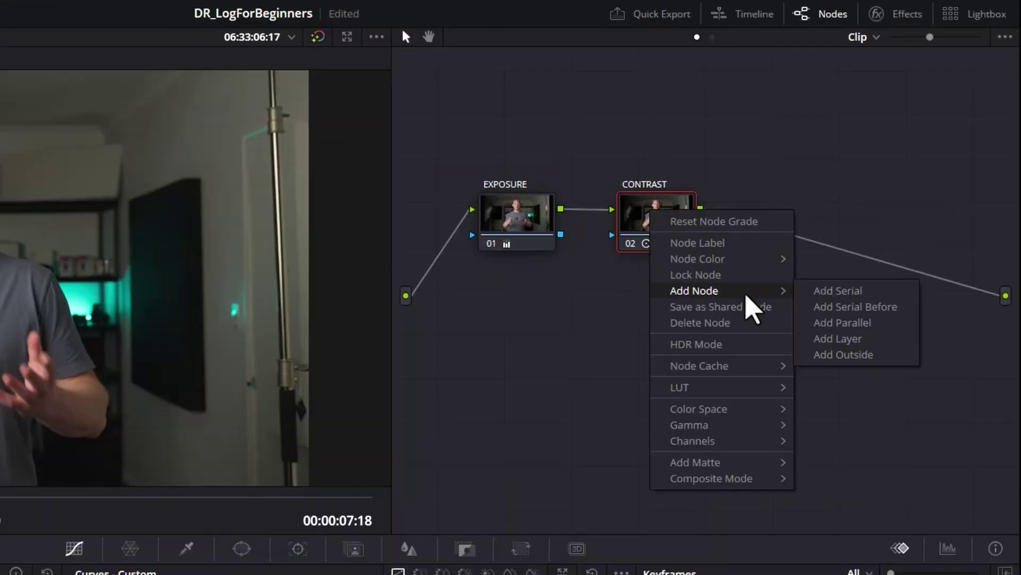
pyautogui.click(899, 296)
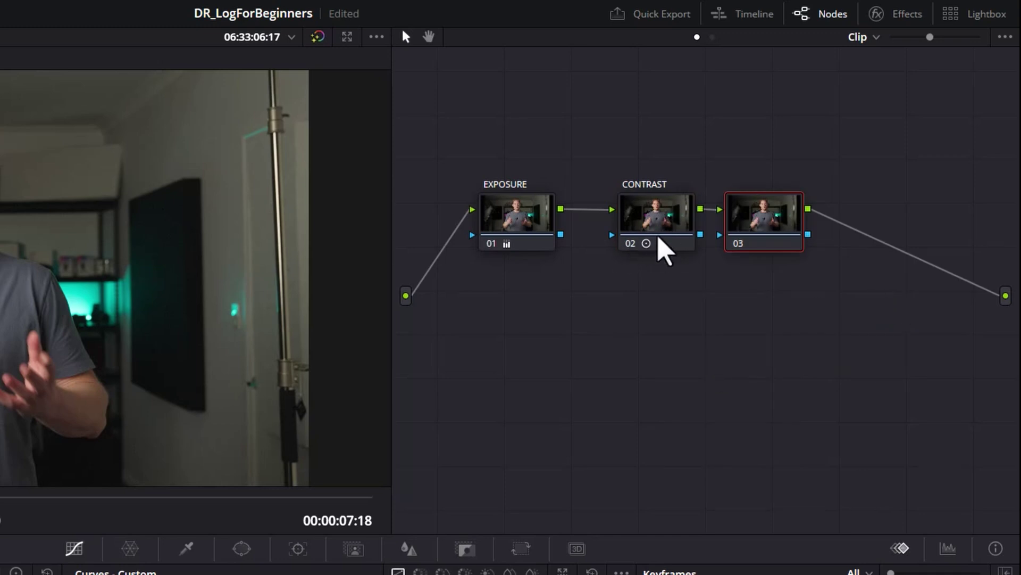
pyautogui.moveTo(745, 226); pyautogui.dragTo(809, 231)
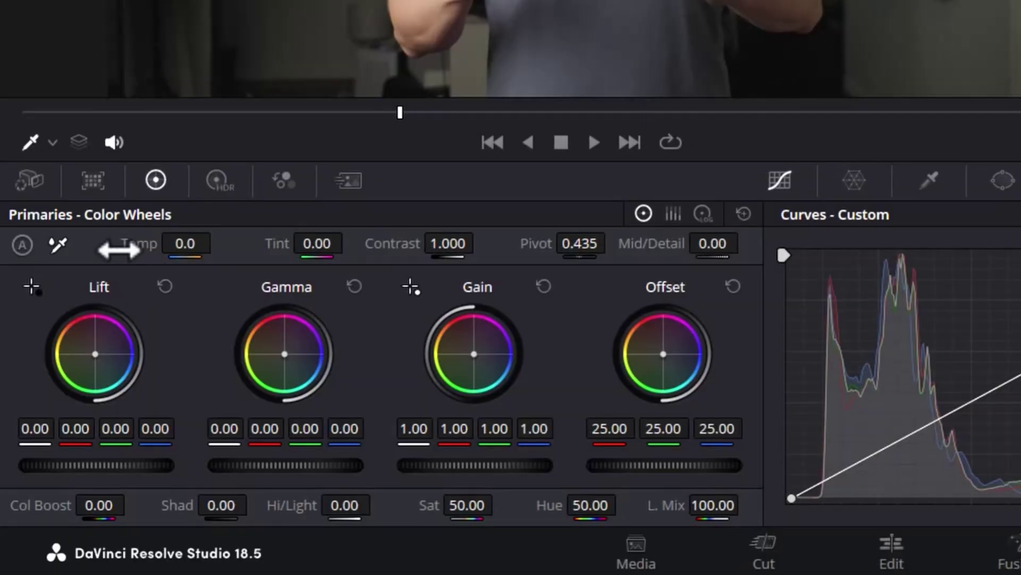
# On node 03, try cooler Temp, green Tint and Offset shifts, resetting Tint and Offset to neutral.
pyautogui.moveTo(141, 244); pyautogui.dragTo(70, 244)
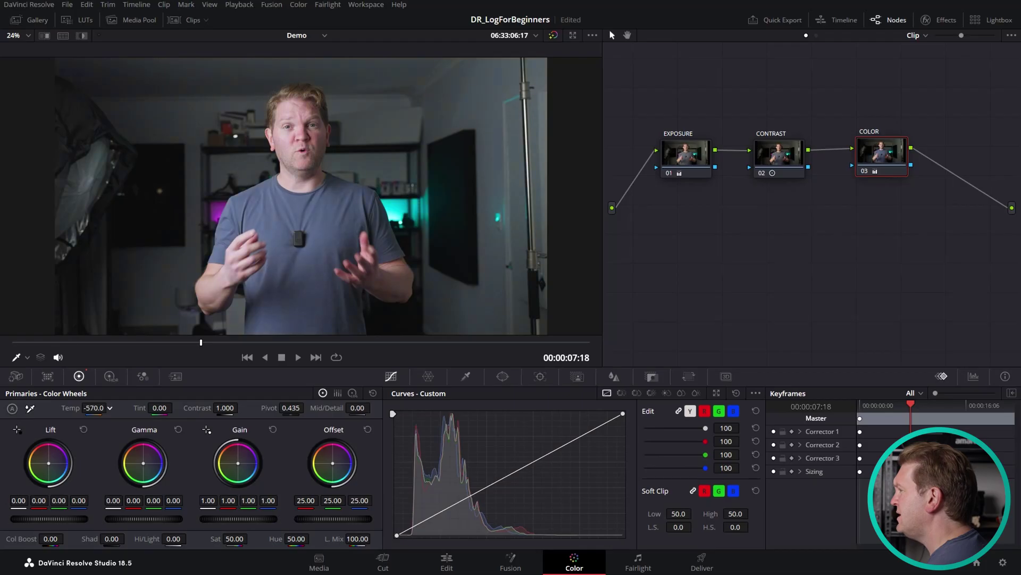
pyautogui.moveTo(70, 408); pyautogui.dragTo(110, 408)
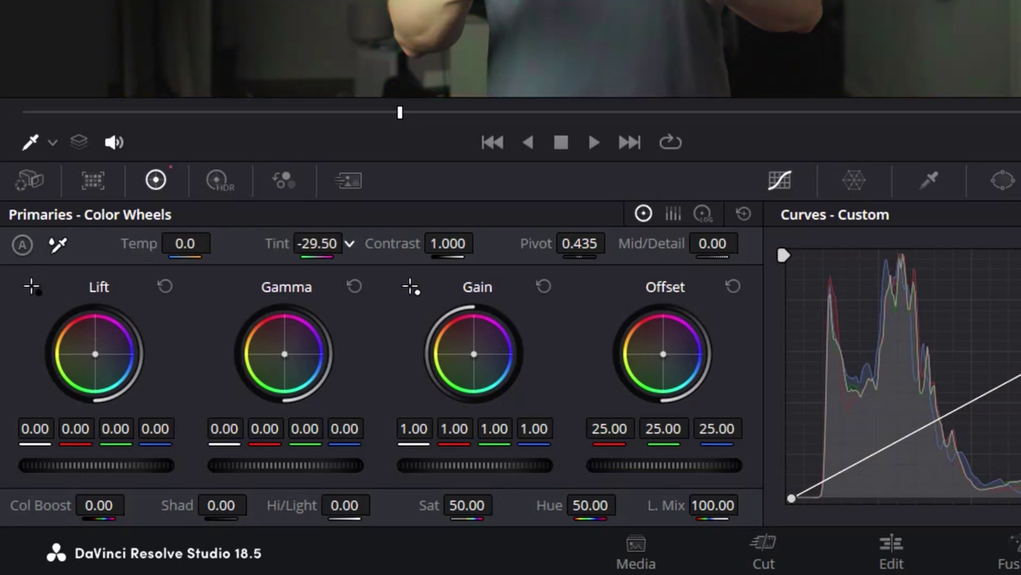
pyautogui.moveTo(278, 243); pyautogui.dragTo(276, 243)
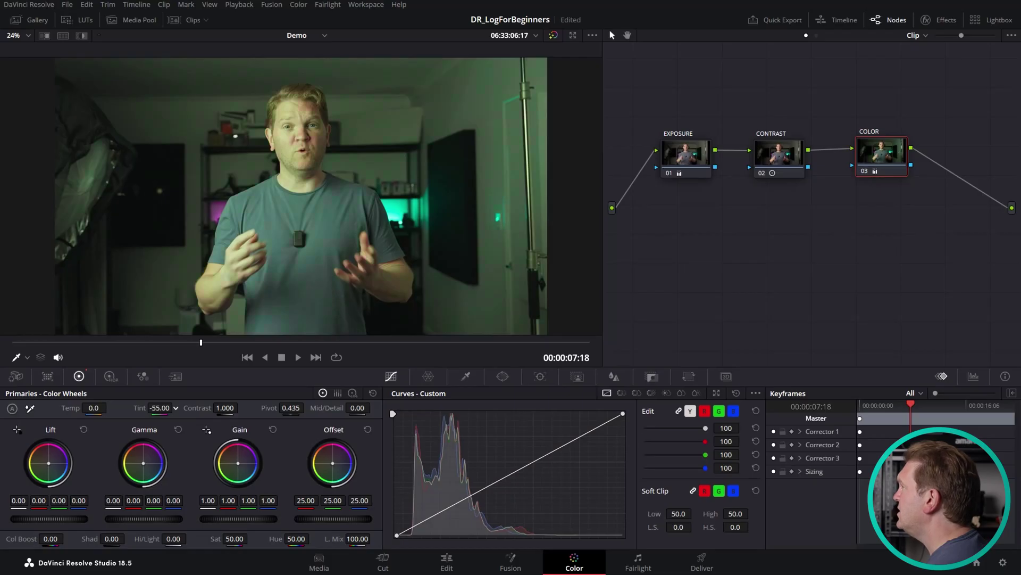
pyautogui.doubleClick(159, 407)
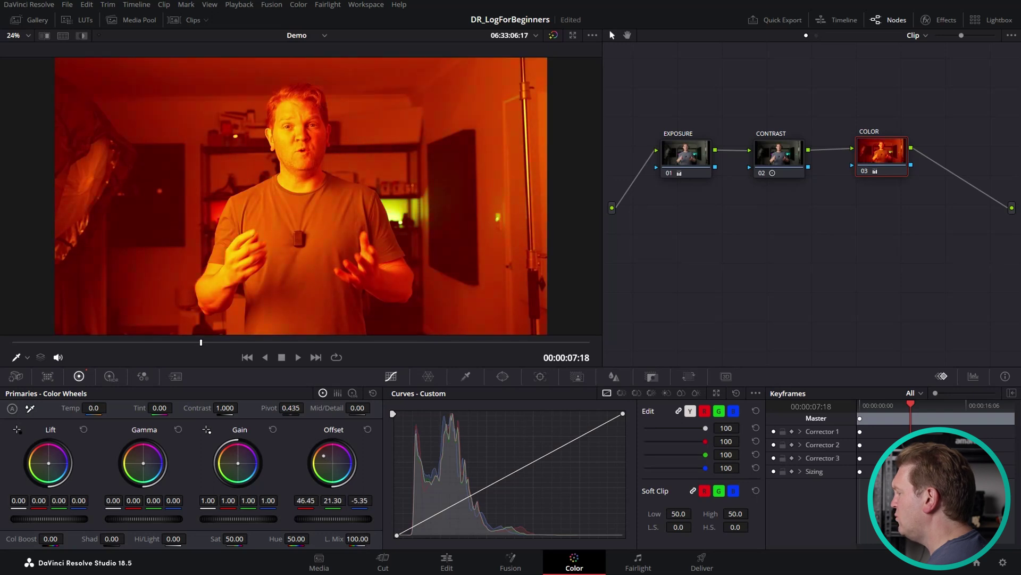
pyautogui.moveTo(323, 455); pyautogui.dragTo(338, 467)
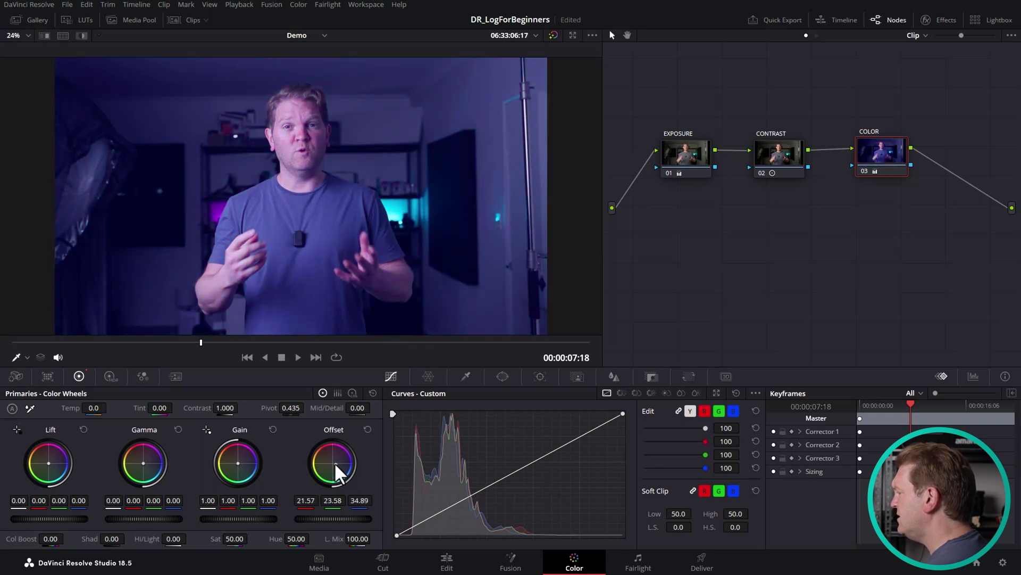
pyautogui.doubleClick(334, 462)
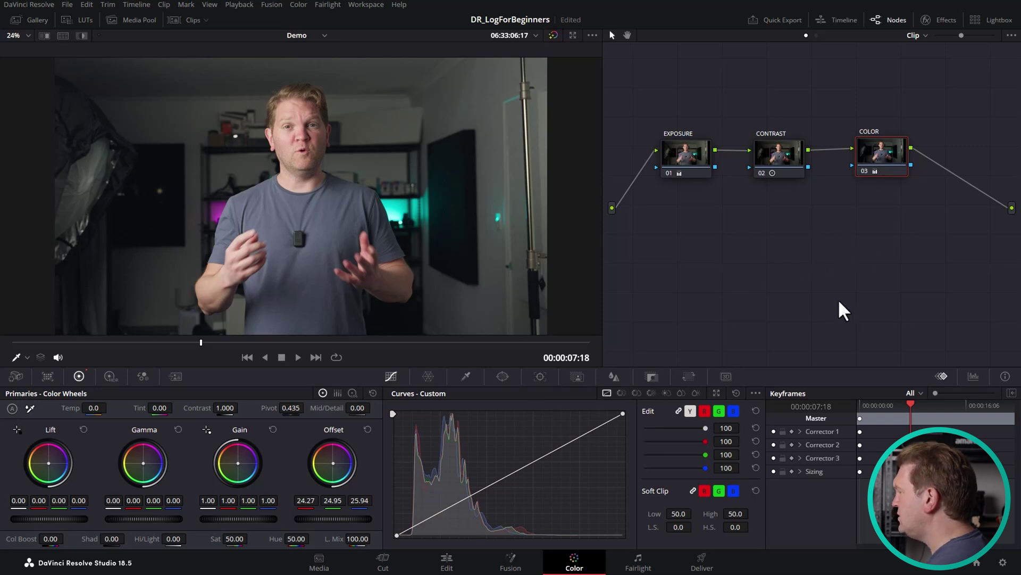
pyautogui.hotkey('ctrl', 'd')
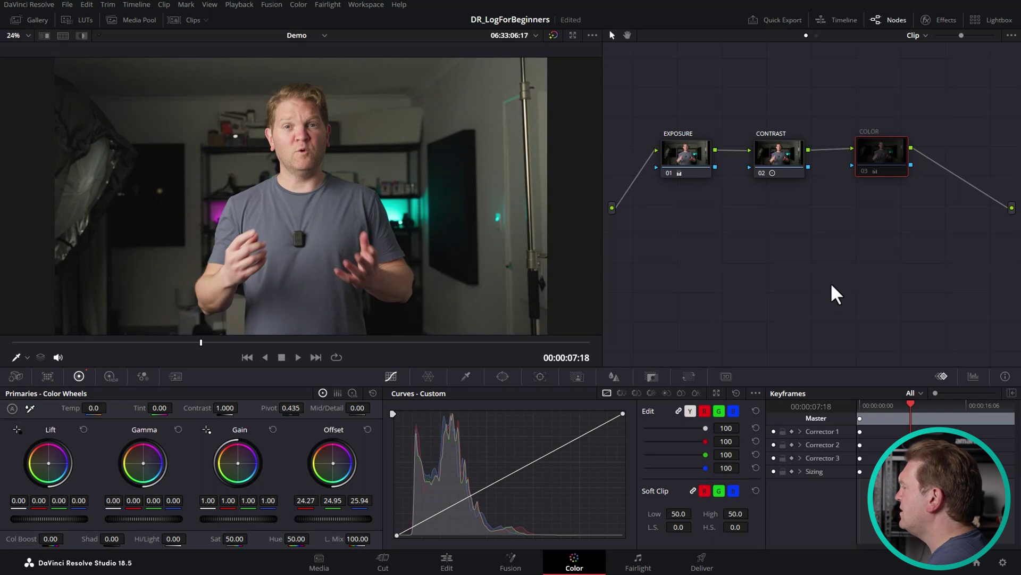
pyautogui.hotkey('ctrl', 'd')
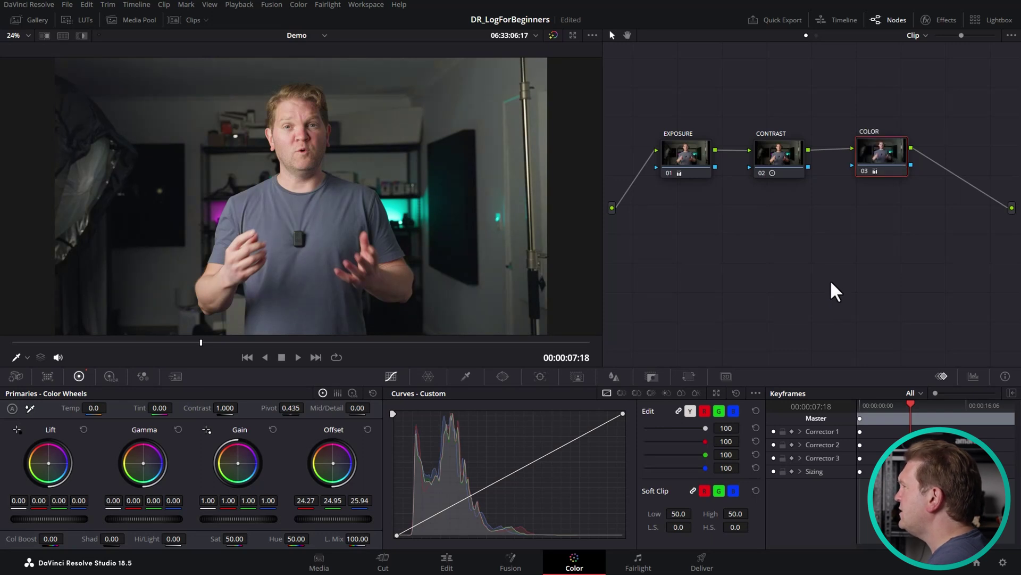
pyautogui.hotkey('ctrl', 'd')
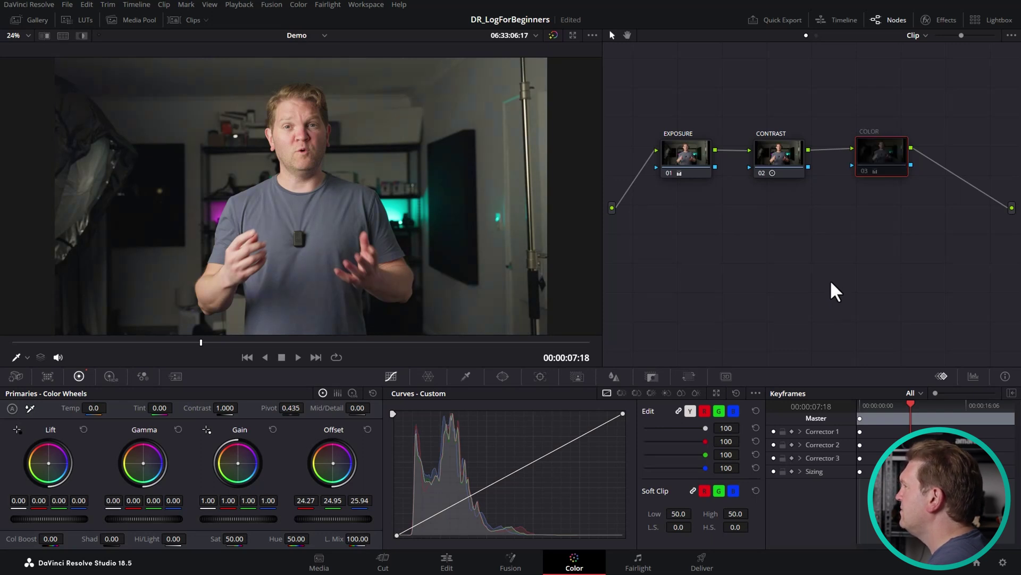
pyautogui.hotkey('ctrl', 'd')
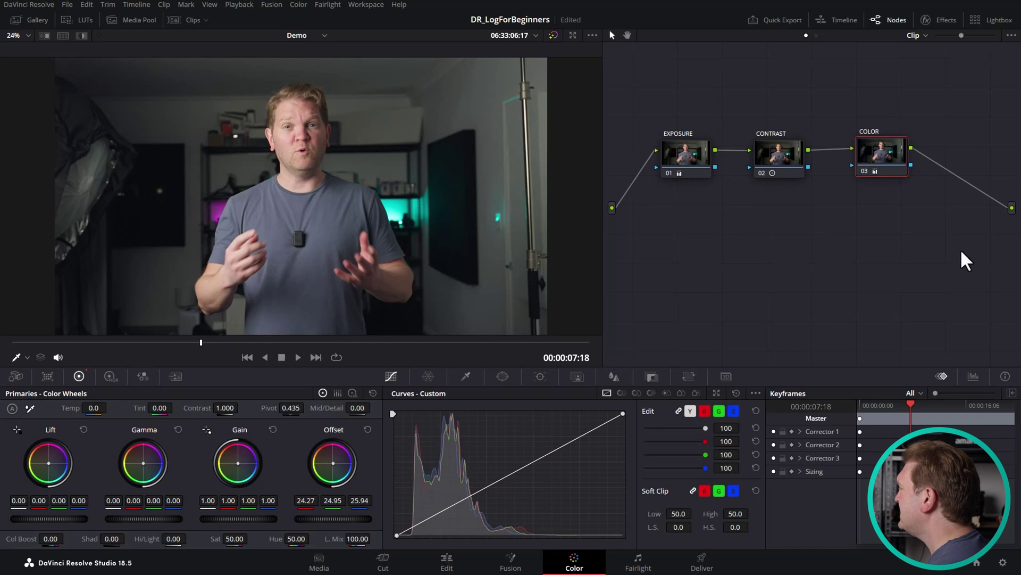
pyautogui.moveTo(961, 249); pyautogui.dragTo(630, 84)
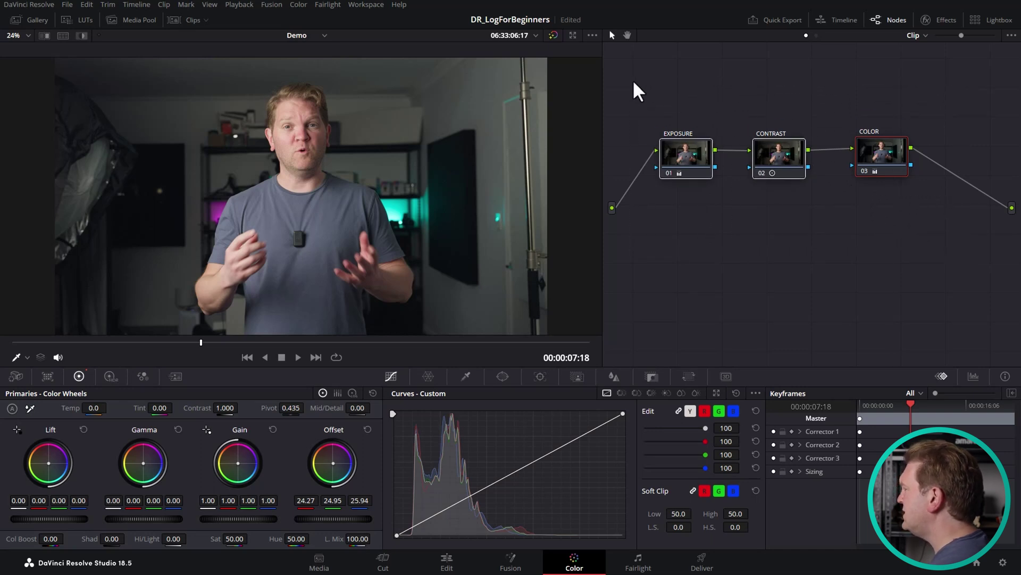
pyautogui.hotkey('alt', 'd')
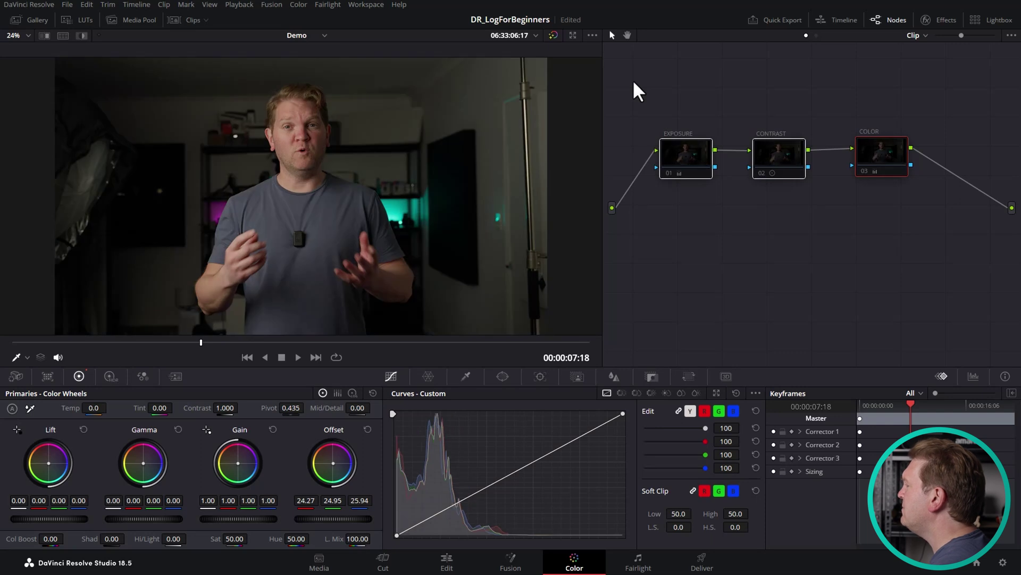
pyautogui.hotkey('alt', 'd')
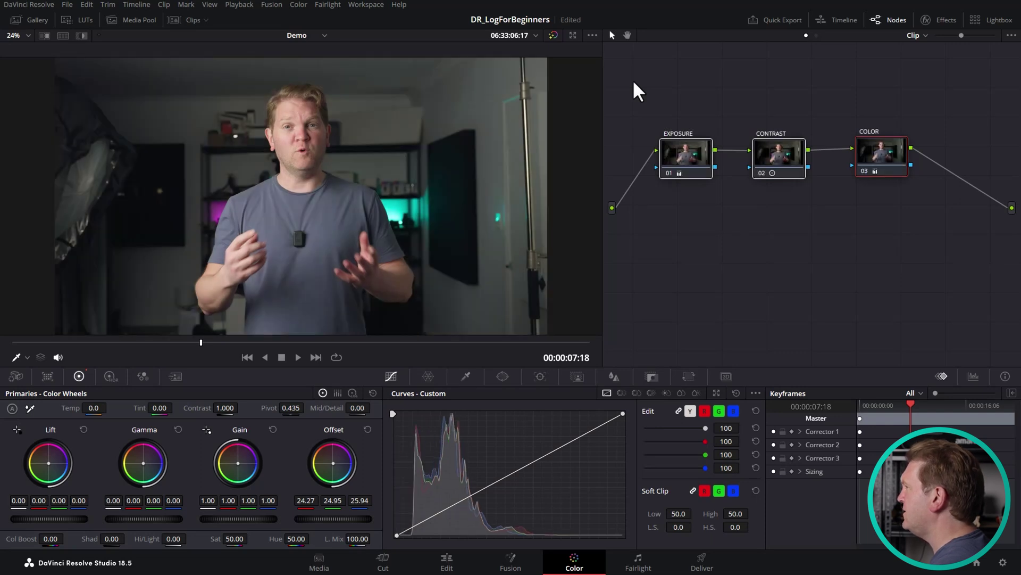
pyautogui.click(661, 72)
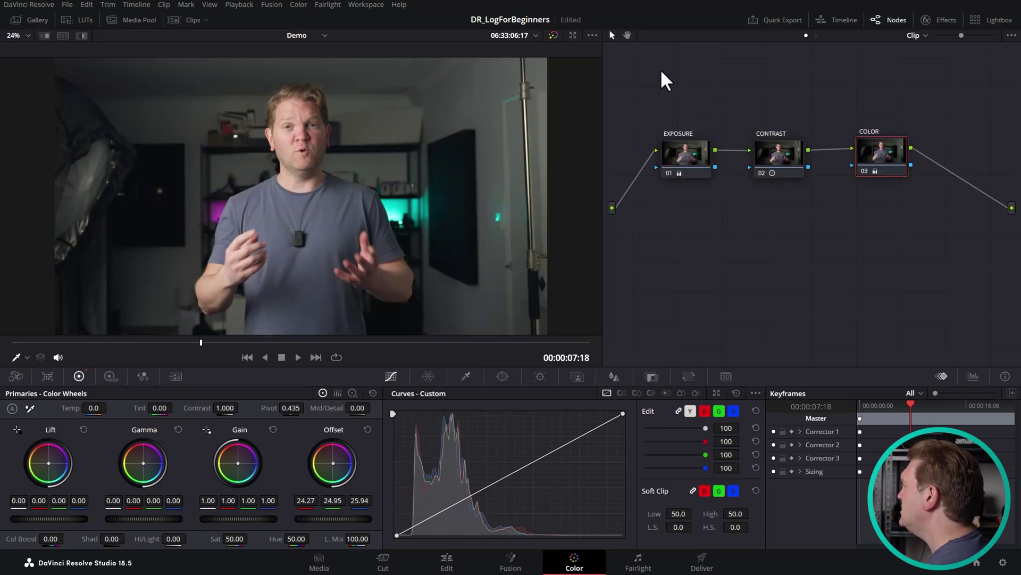
# Lower the EXPOSURE node's Offset to 37.05 and toggle the grade to compare before and after.
pyautogui.click(679, 153)
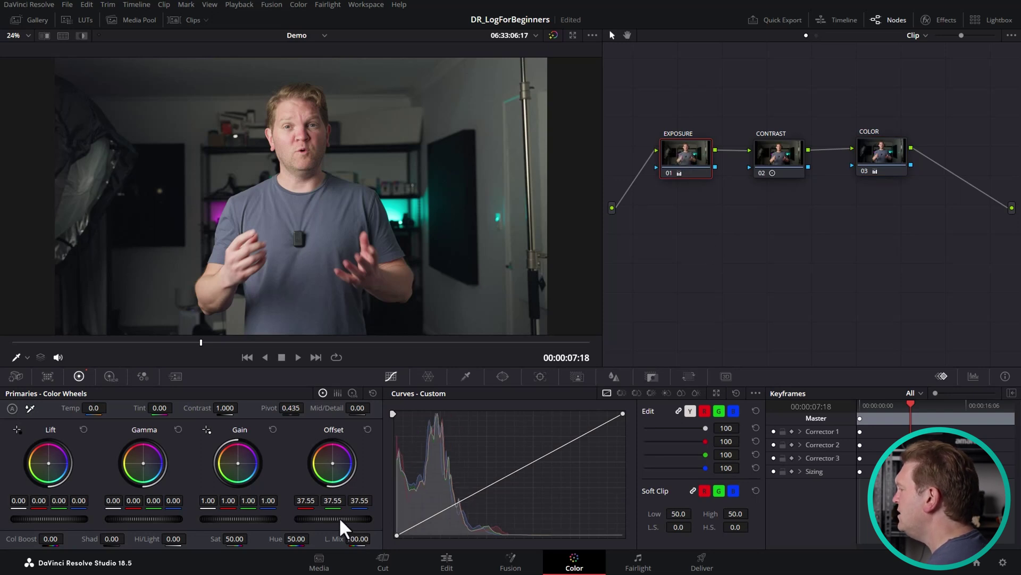
pyautogui.moveTo(333, 518); pyautogui.dragTo(316, 518)
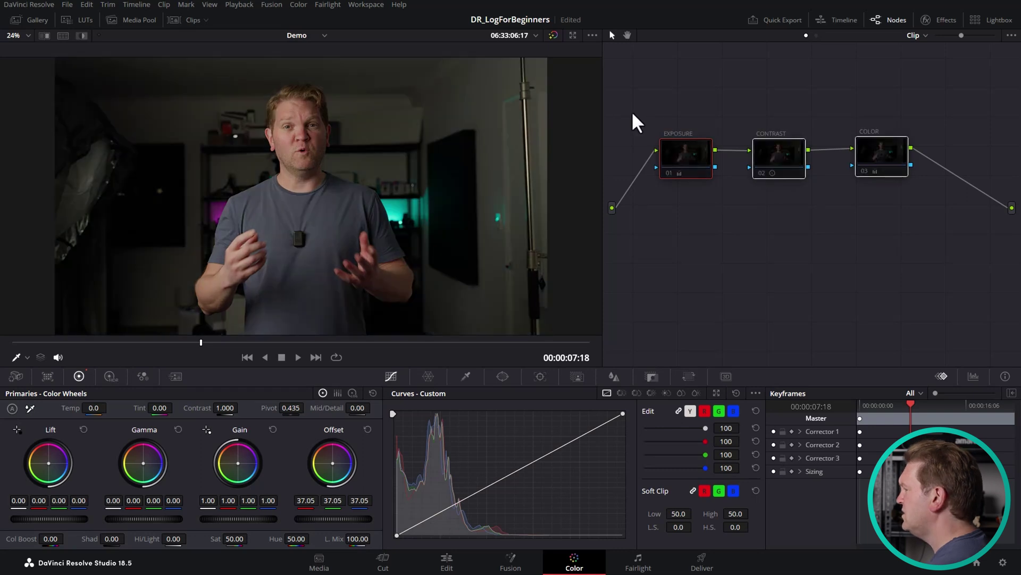
pyautogui.hotkey('ctrl', 'd')
pyautogui.hotkey('ctrl', 'd')
pyautogui.hotkey('ctrl', 'd')
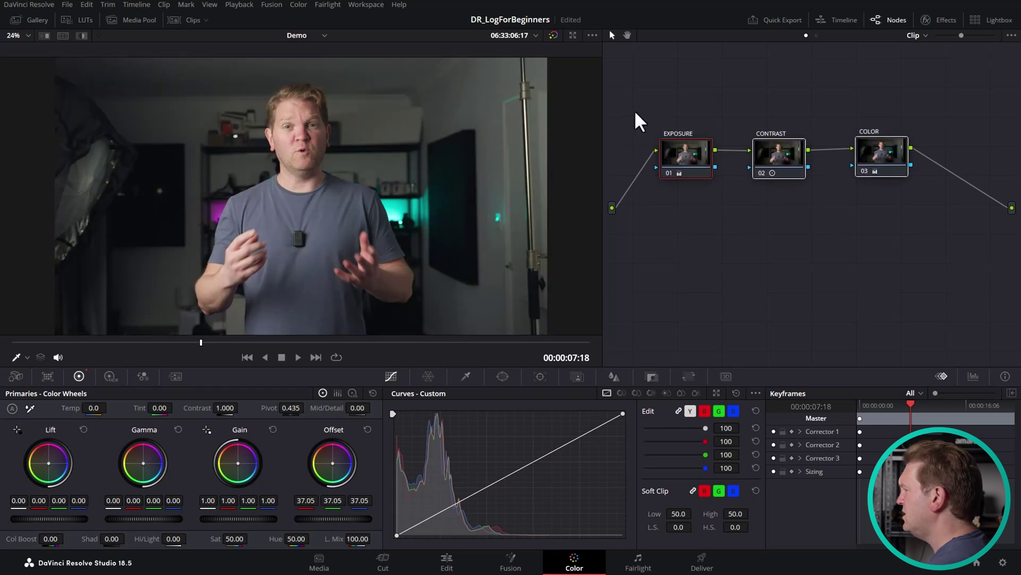